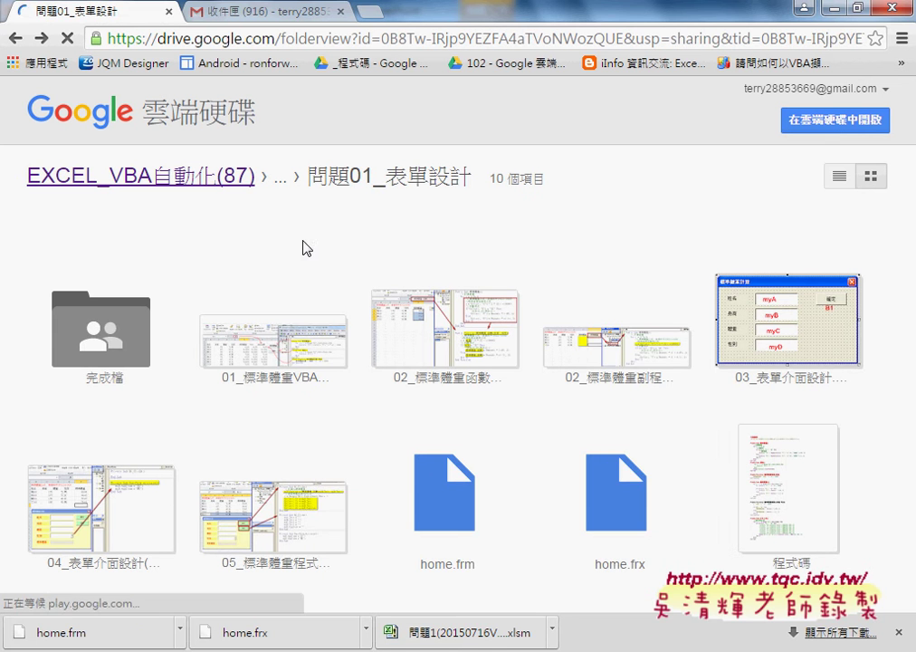
Open the 完成檔 folder, preview 問題1(20150716VBA與表單).xlsm and mark its .xlsm extension.
click(118, 353)
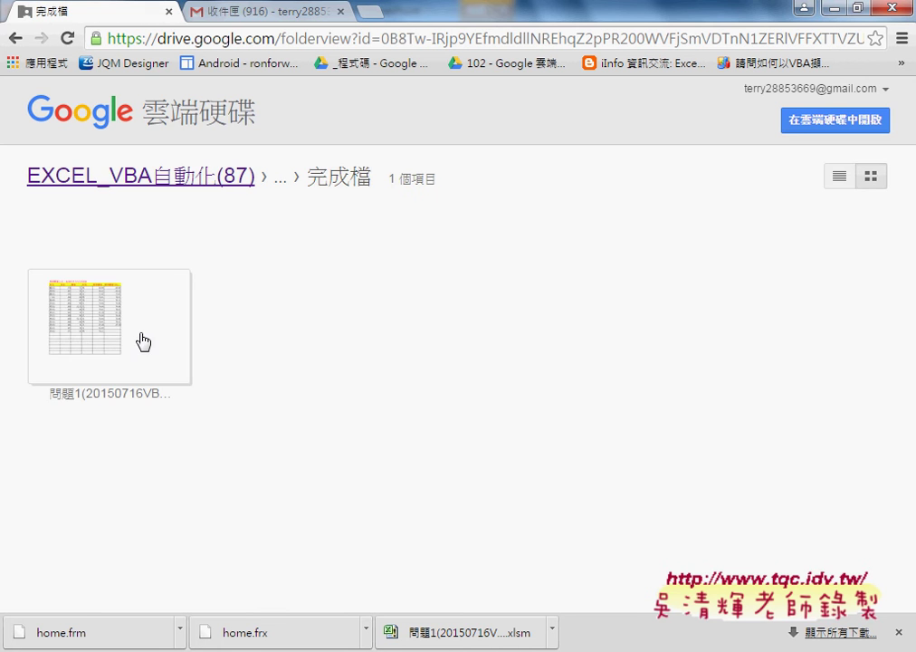
double_click(139, 341)
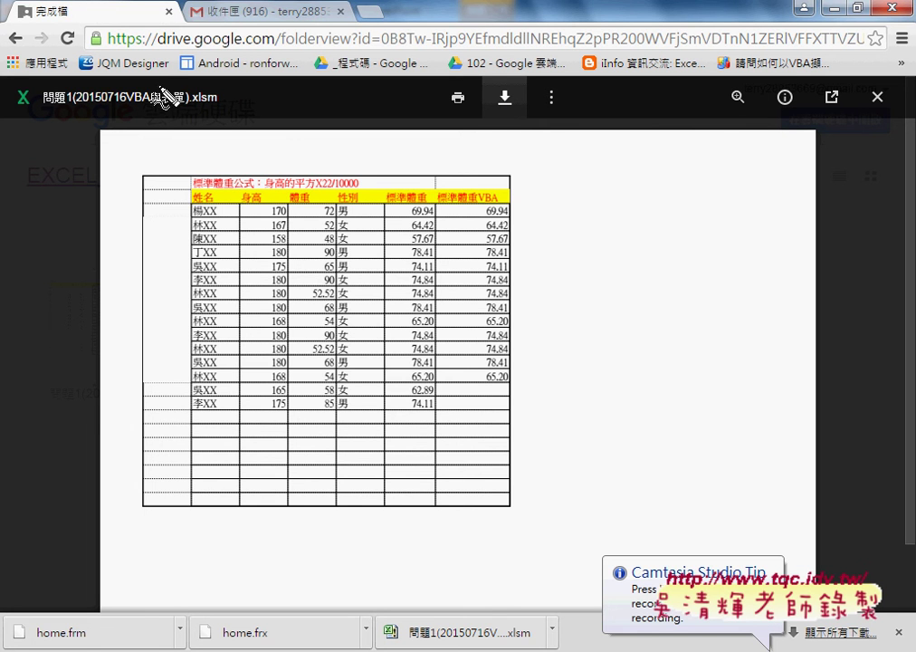
drag(216, 110, 190, 110)
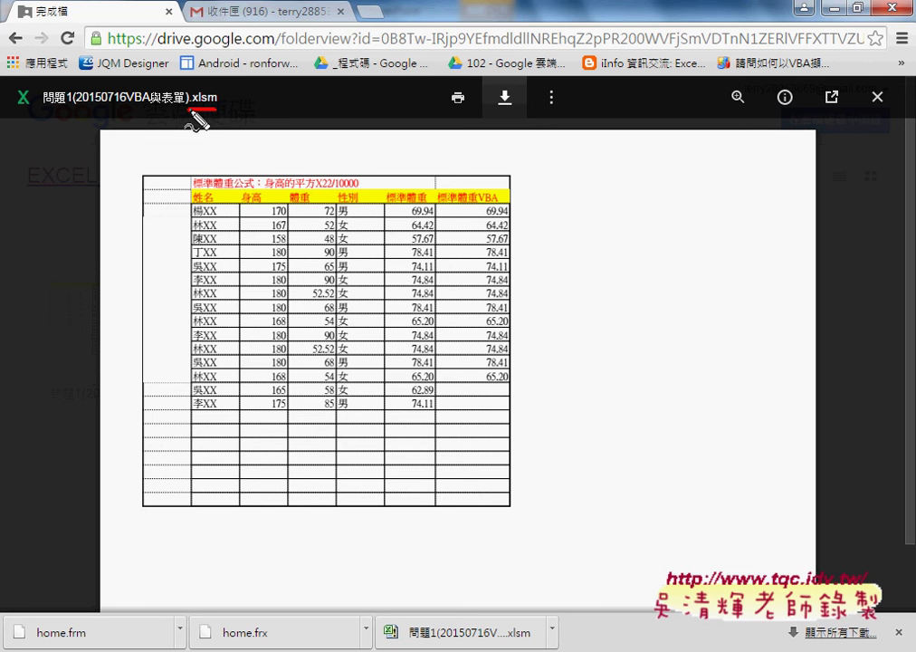
drag(188, 111, 210, 113)
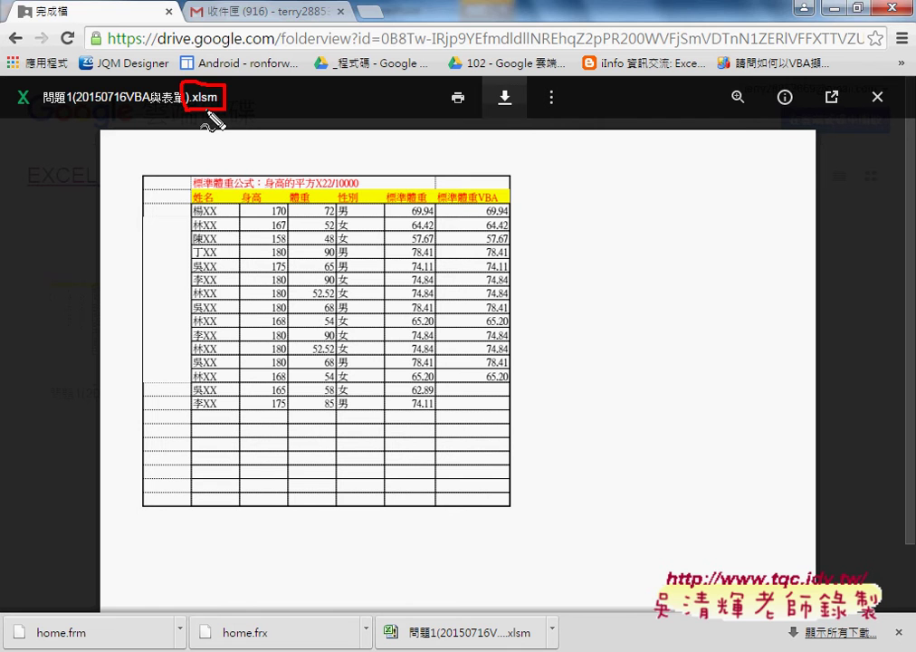
key(Escape)
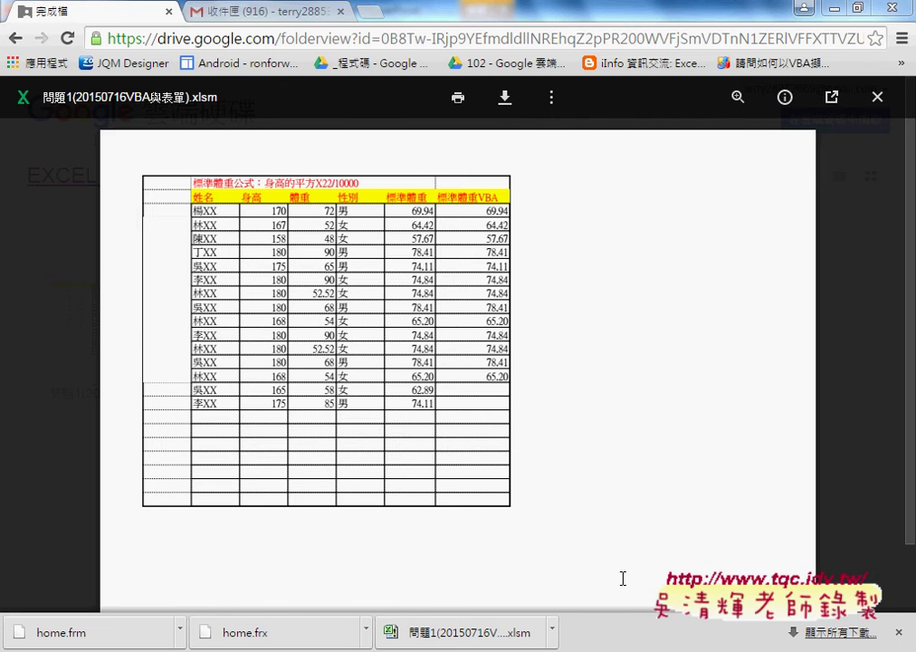
Launch the downloaded workbook in Excel and close the Drive preview.
click(552, 632)
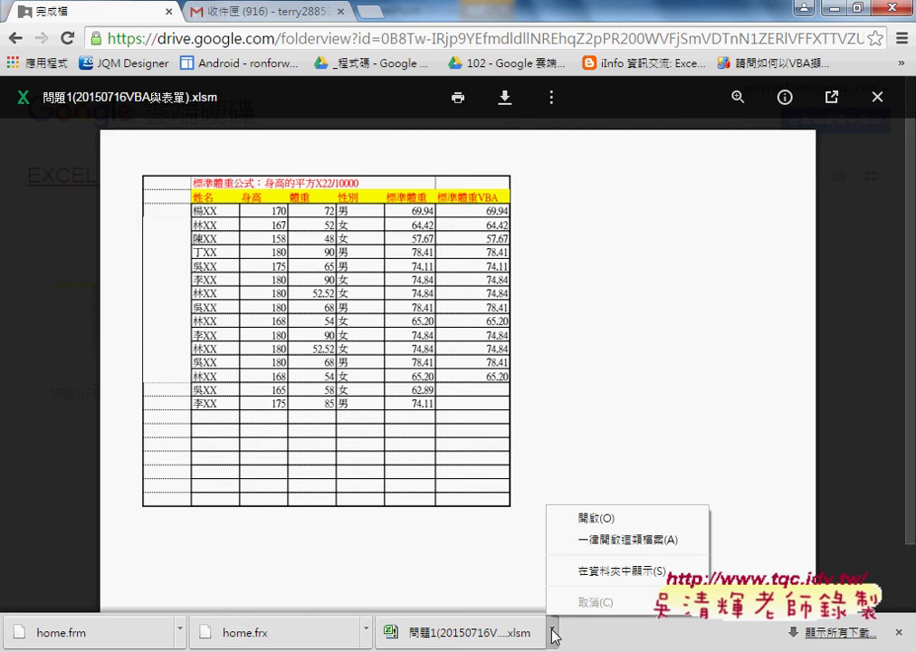
click(587, 518)
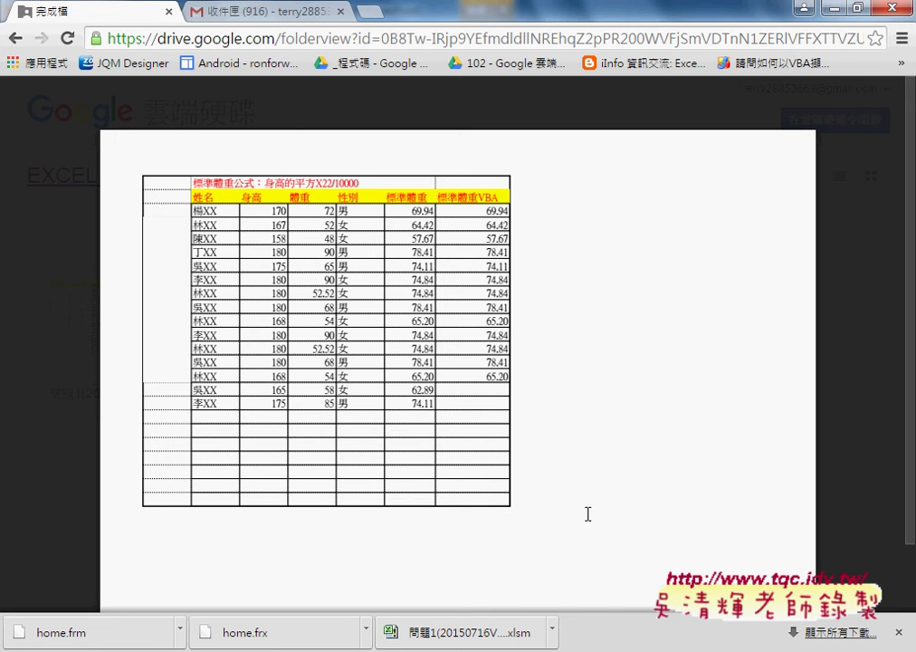
click(877, 100)
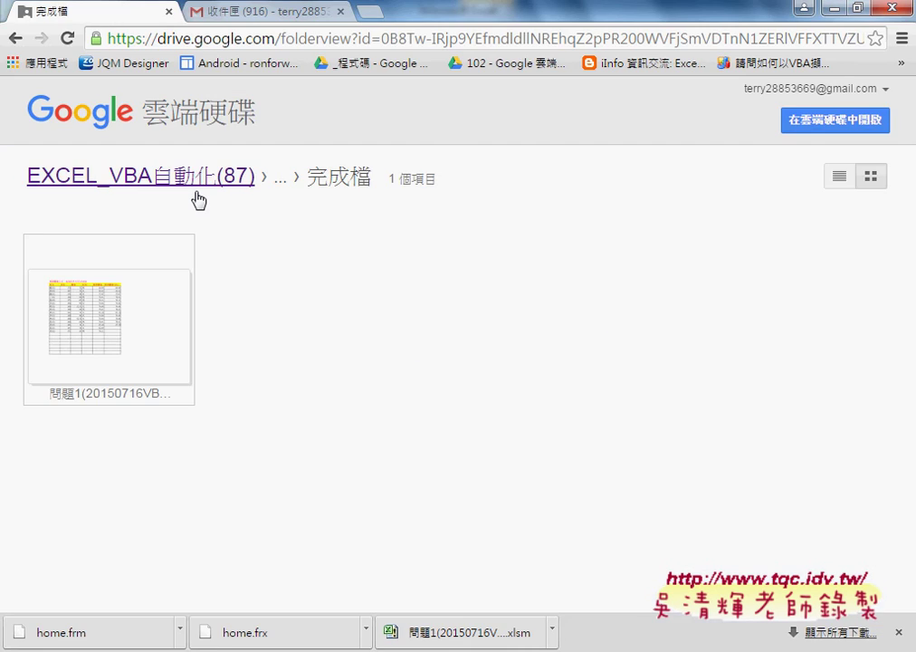
Go back to 問題01_表單設計 and mark the 程式碼 document and the home.frm and home.frx files.
click(15, 38)
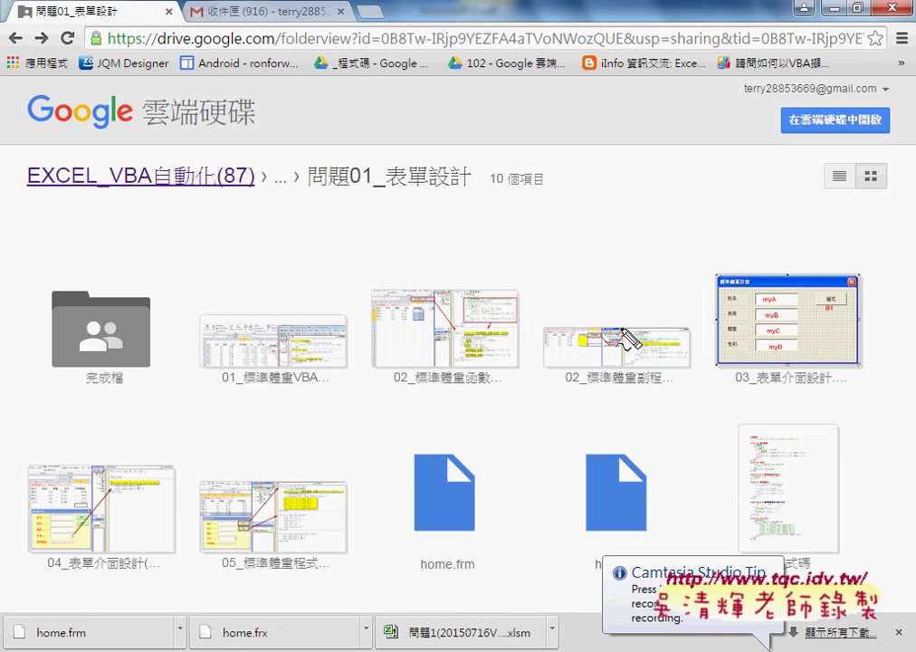
drag(797, 390, 751, 398)
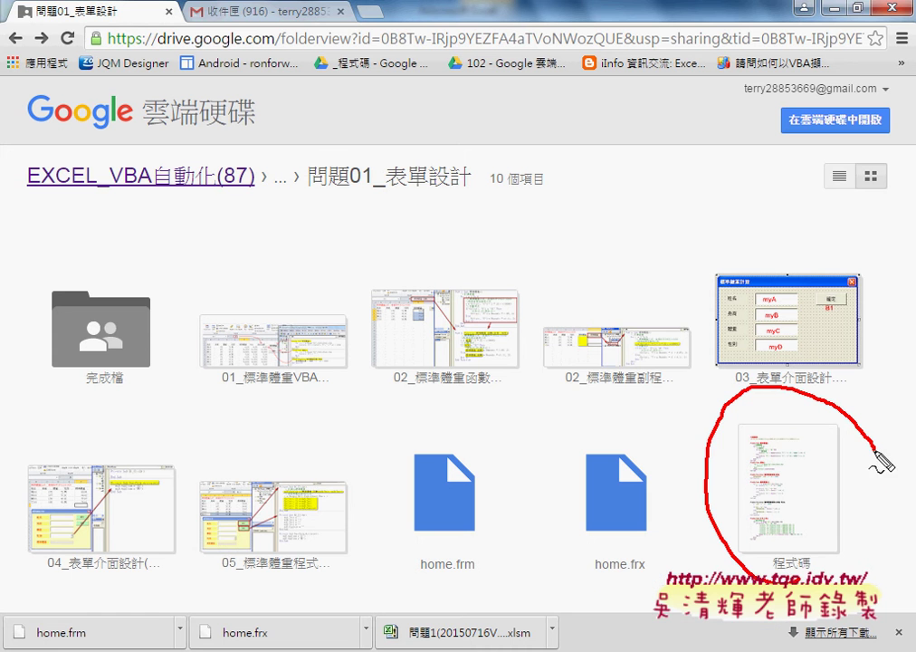
mouse_move(493, 373)
mouse_down()
mouse_move(686, 410)
mouse_move(697, 439)
mouse_up()
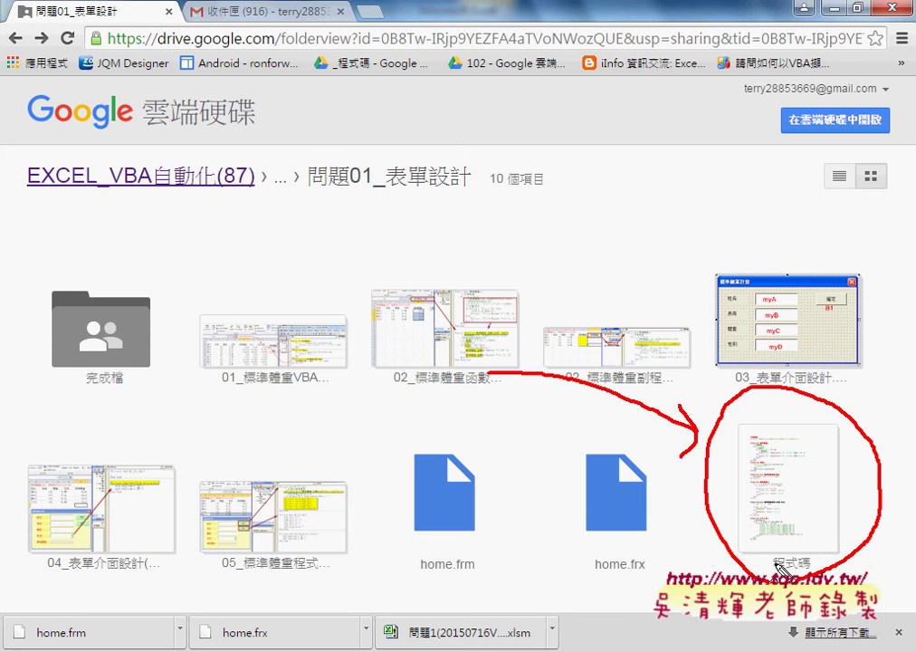
drag(421, 572, 457, 571)
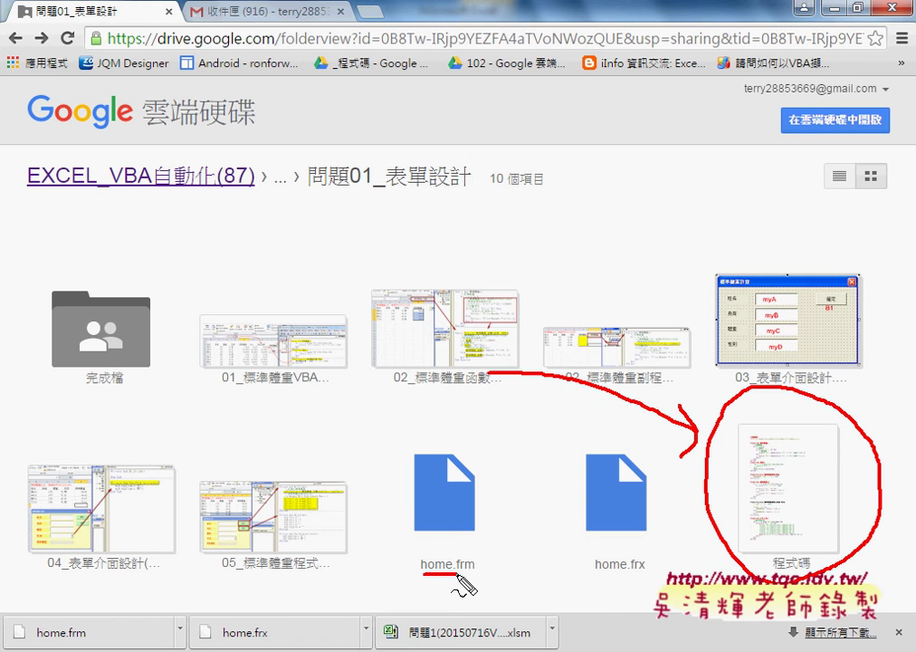
drag(595, 571, 627, 570)
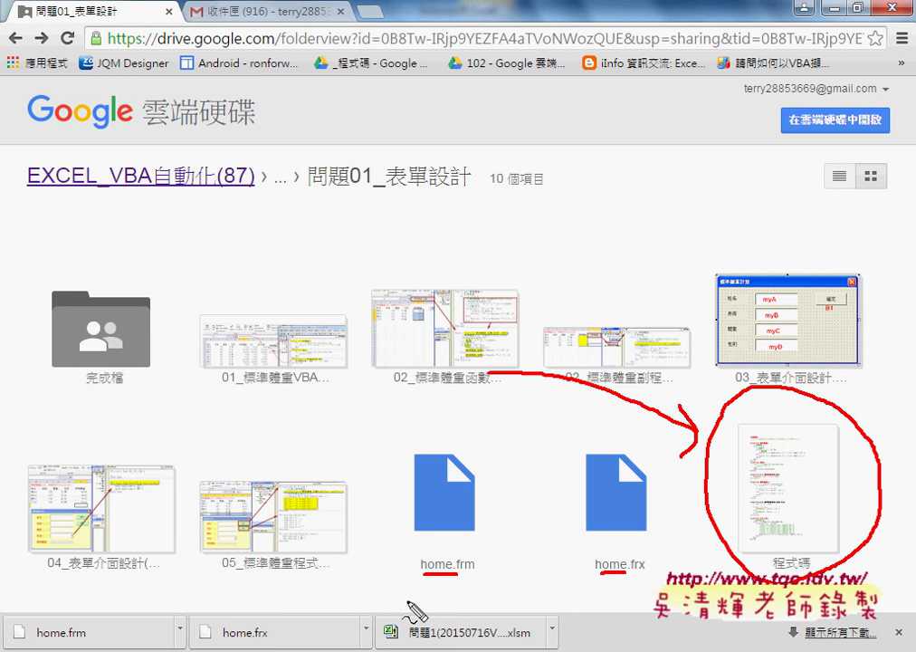
key(Escape)
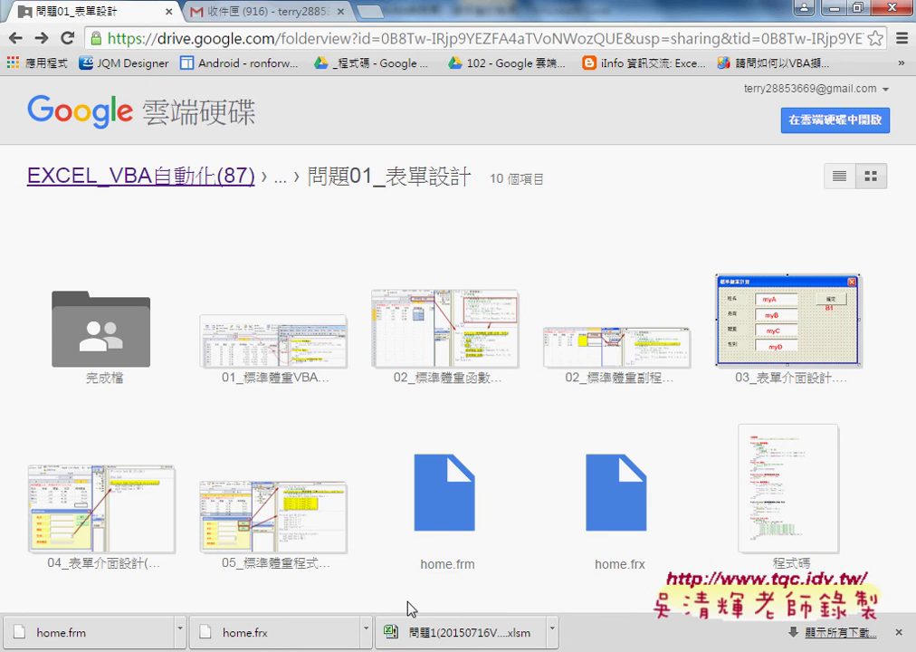
Preview the 程式碼 document and pop it out into its own Google Docs tab.
click(767, 498)
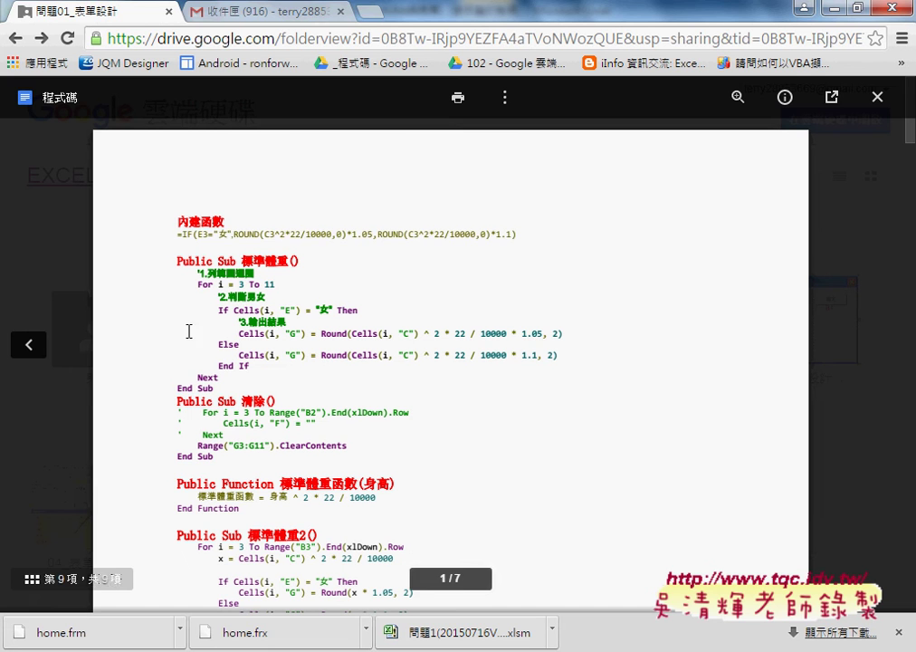
click(832, 98)
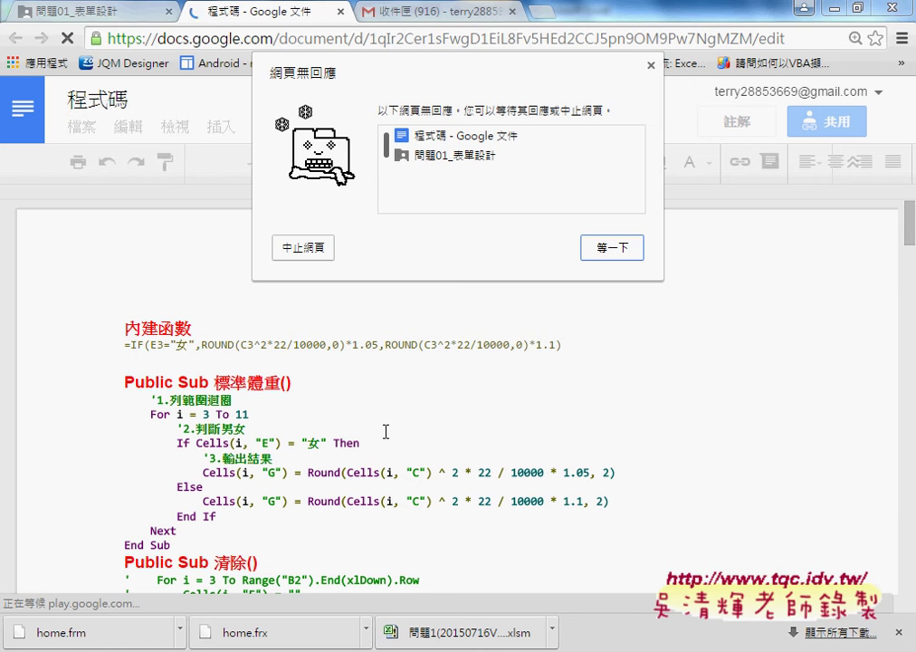
Wait out the unresponsive page and scroll through the 程式碼 VBA code.
click(619, 247)
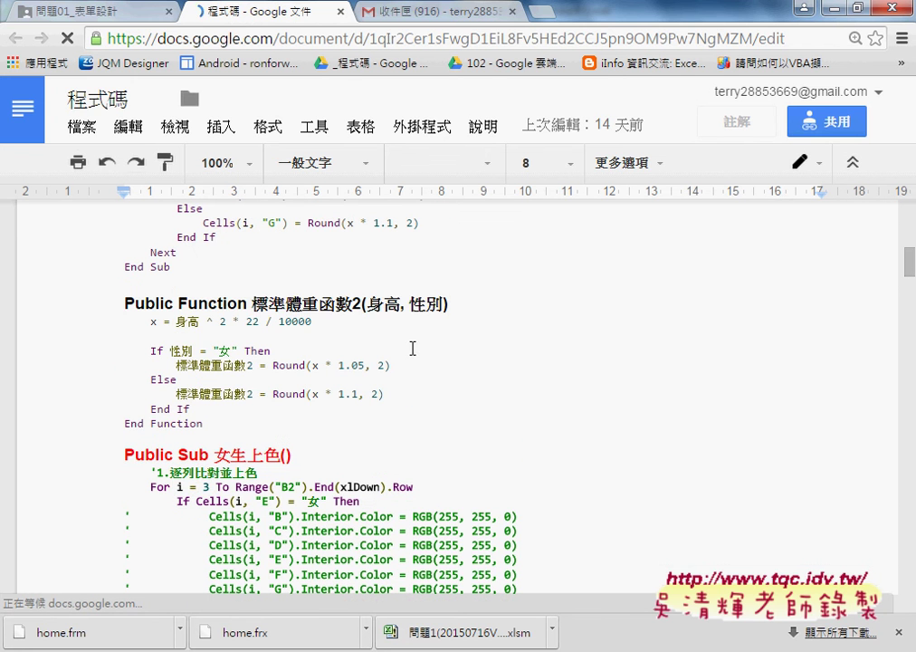
scroll(410, 357, up, 1)
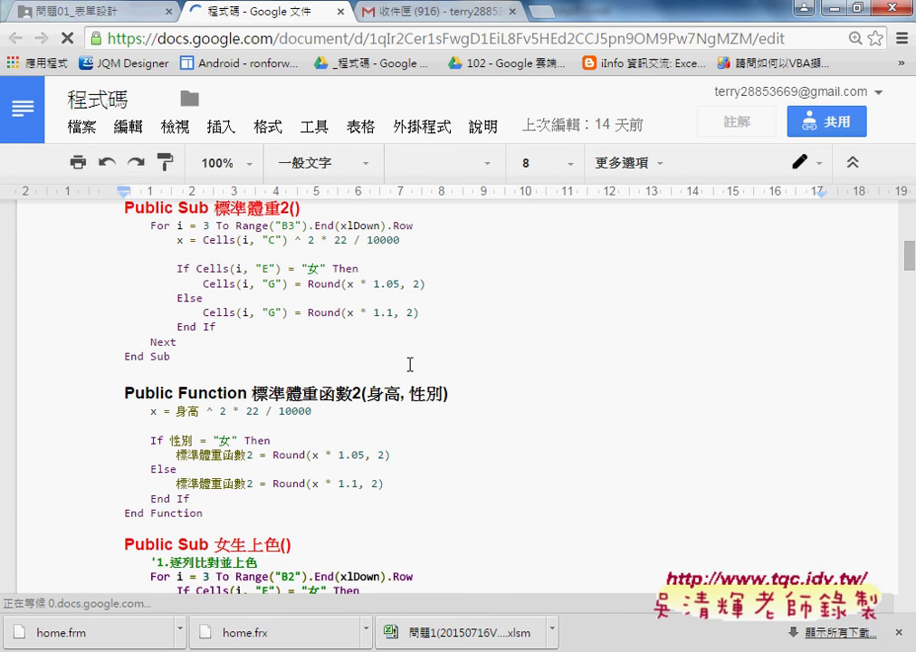
scroll(398, 357, up, 1)
scroll(370, 348, up, 1)
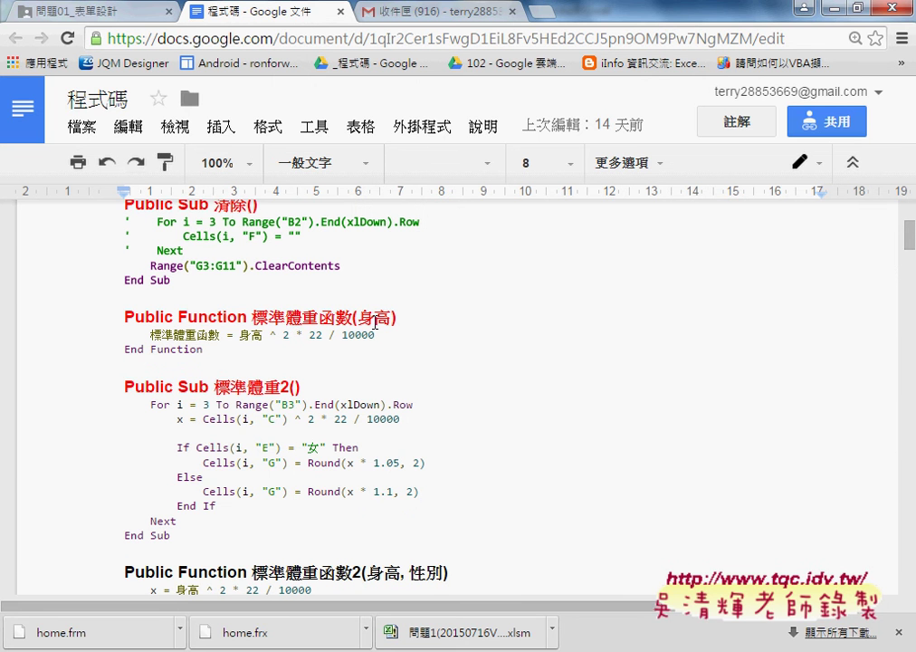
scroll(376, 322, down, 2)
scroll(474, 403, down, 1)
scroll(411, 318, down, 1)
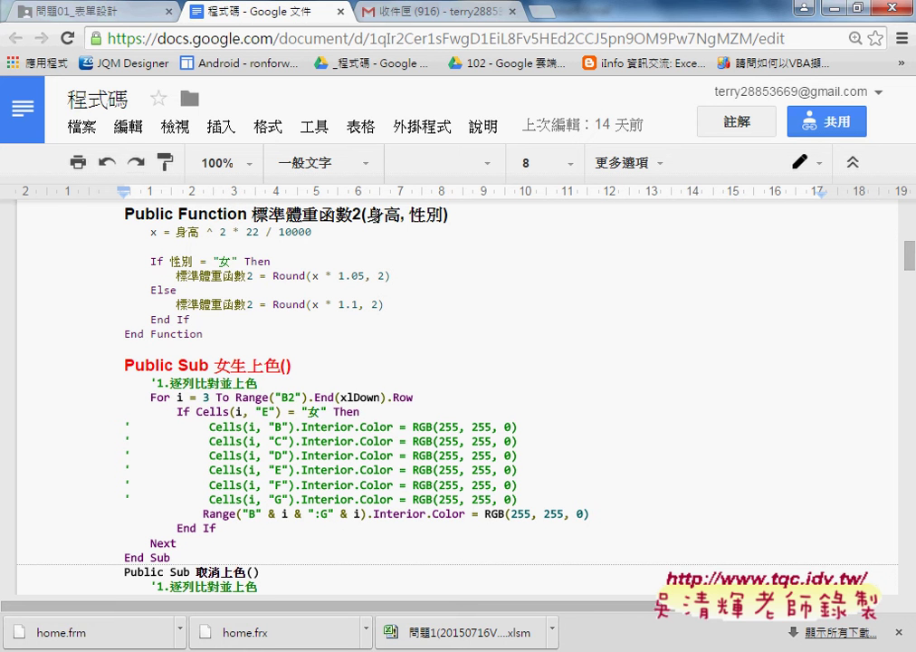
Select the 標準體重函數2 function block and continue down the code.
double_click(386, 215)
drag(409, 214, 425, 215)
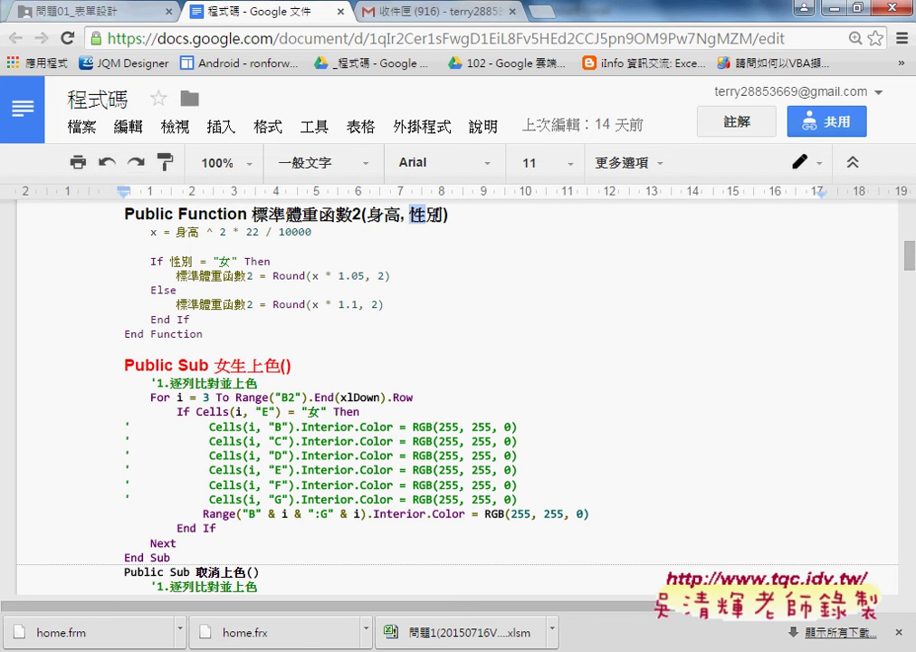
drag(217, 334, 105, 212)
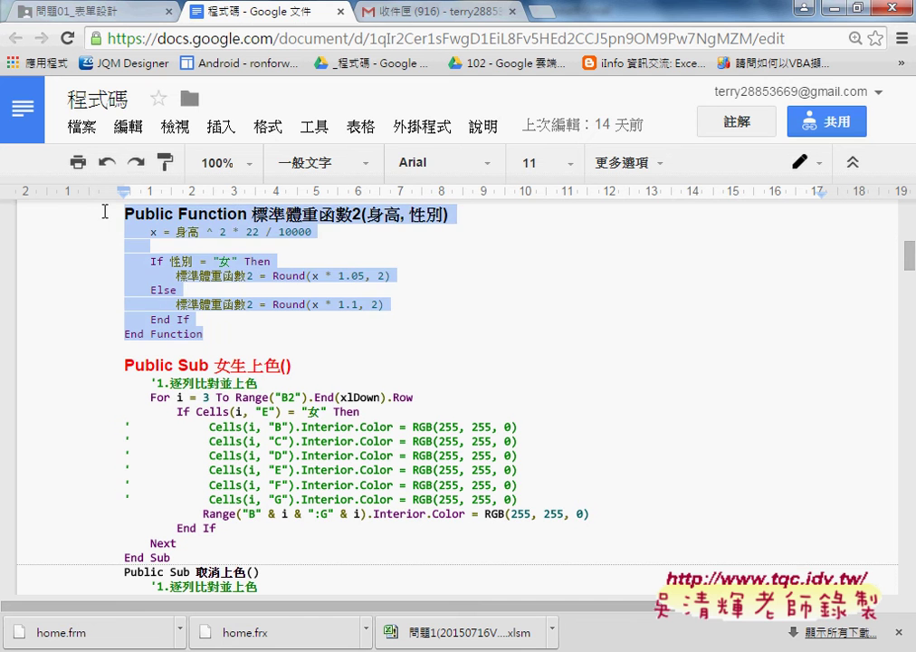
scroll(543, 353, down, 2)
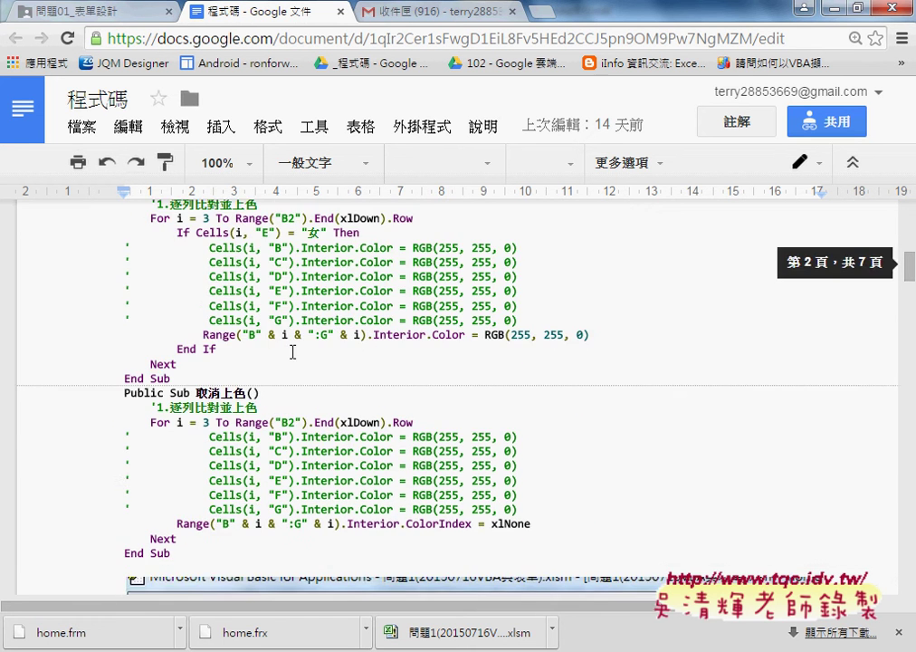
scroll(422, 277, down, 2)
scroll(422, 278, down, 1)
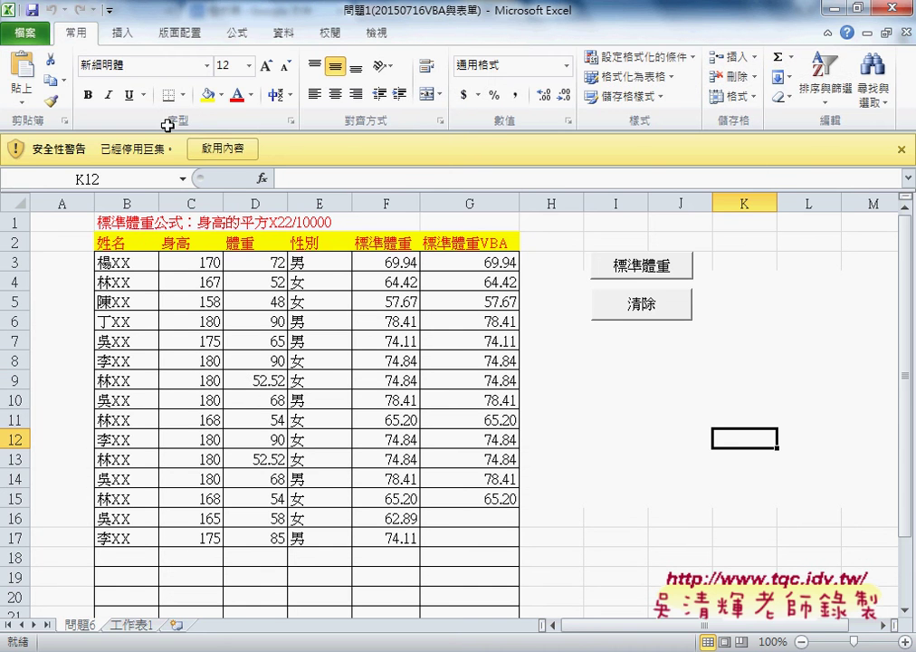
click(238, 148)
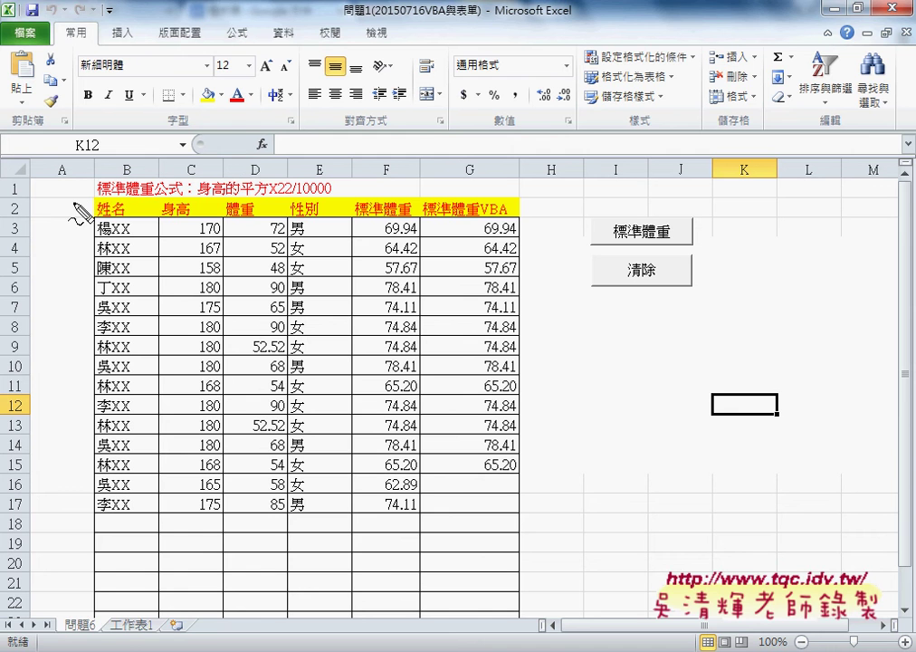
drag(93, 205, 267, 216)
drag(321, 201, 327, 217)
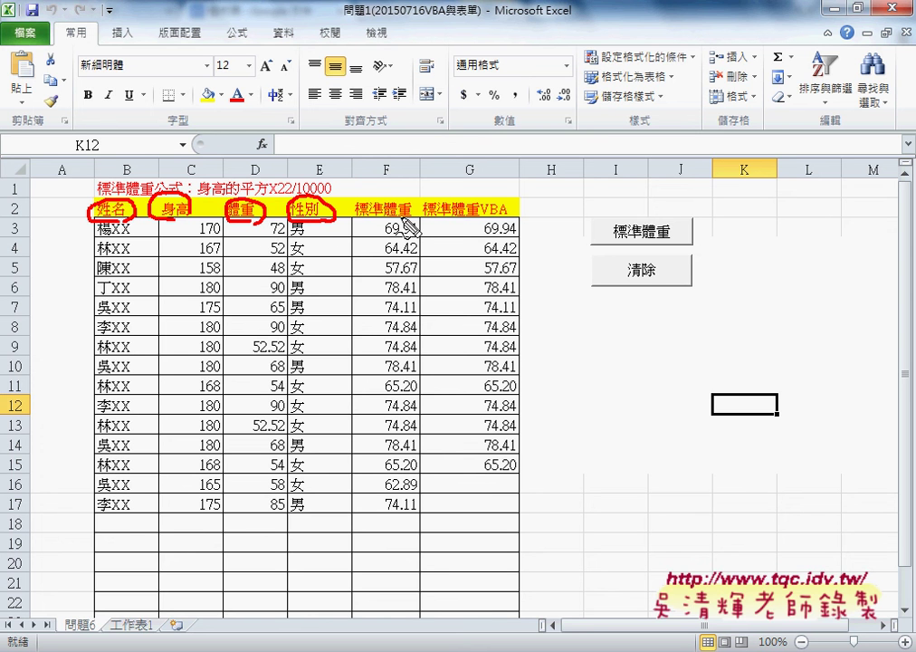
drag(409, 201, 412, 219)
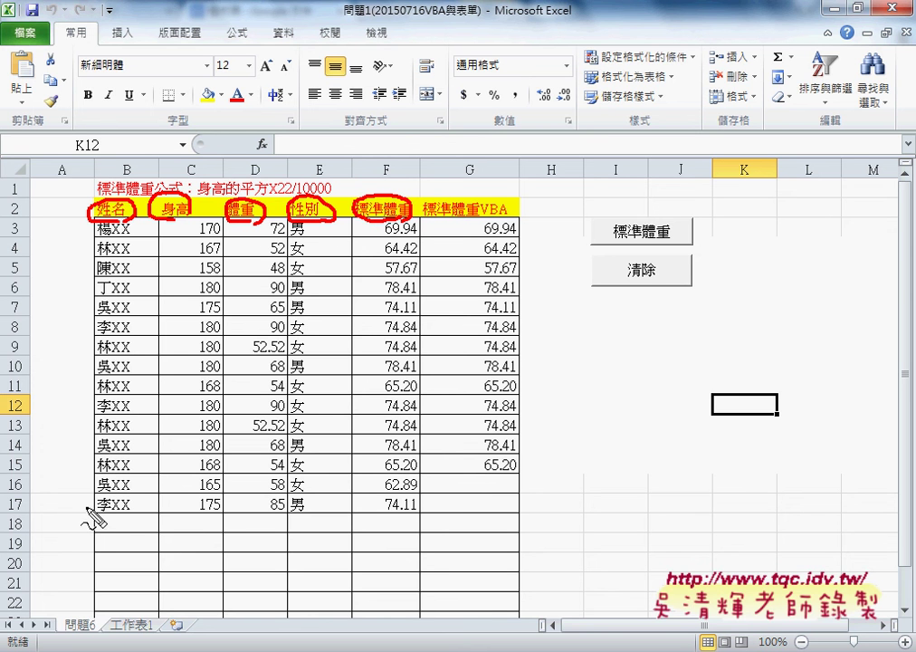
drag(86, 507, 86, 534)
mouse_move(91, 505)
mouse_down()
mouse_move(242, 497)
mouse_move(414, 507)
mouse_move(412, 534)
mouse_up()
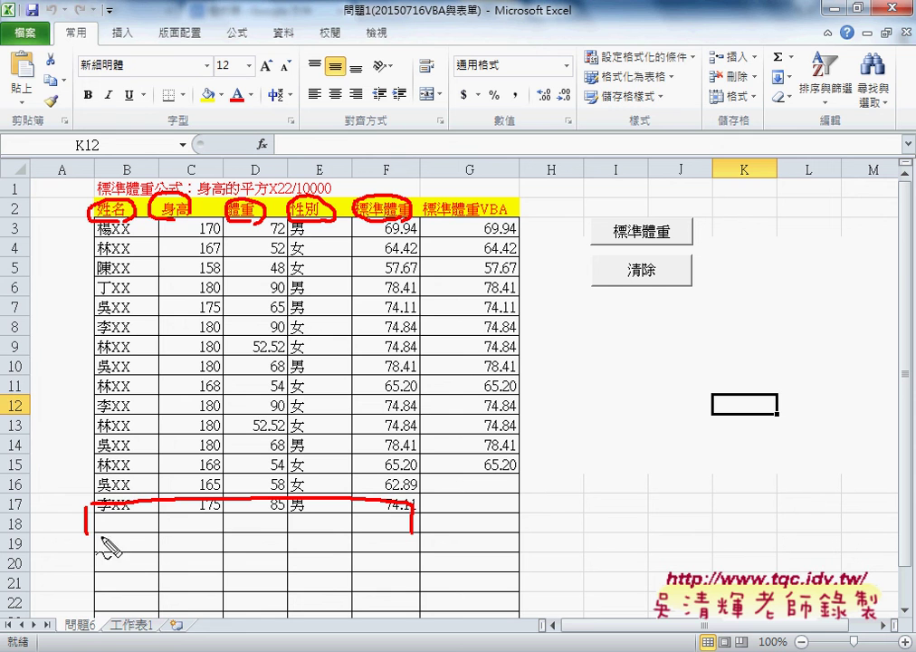
drag(99, 534, 412, 537)
mouse_move(342, 263)
mouse_down()
mouse_move(344, 398)
mouse_move(573, 272)
mouse_move(570, 389)
mouse_up()
drag(348, 395, 493, 391)
mouse_move(312, 337)
mouse_down()
mouse_move(230, 385)
mouse_move(220, 475)
mouse_move(234, 463)
mouse_up()
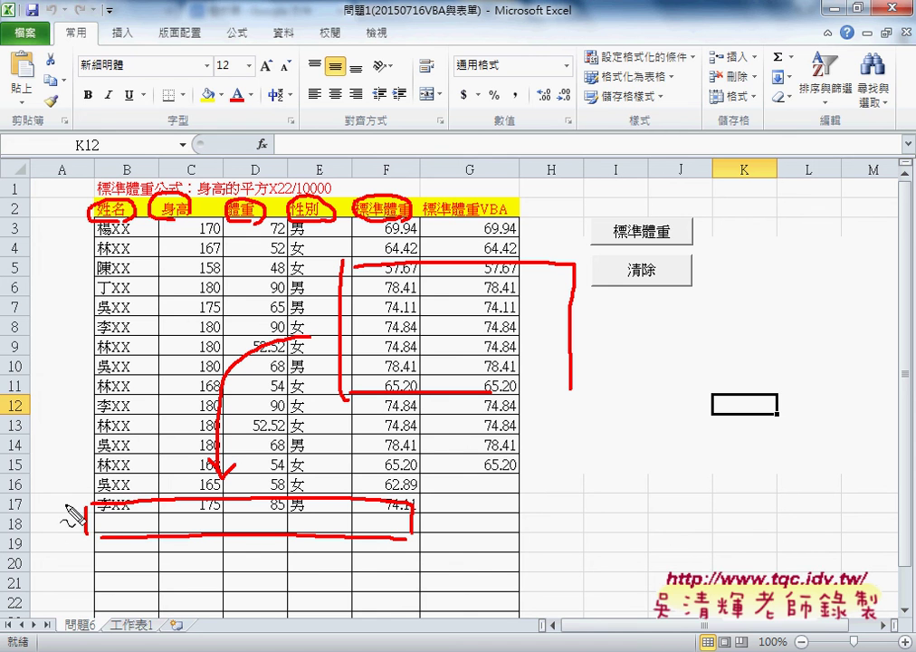
mouse_move(53, 494)
mouse_down()
mouse_move(72, 523)
mouse_move(63, 533)
mouse_up()
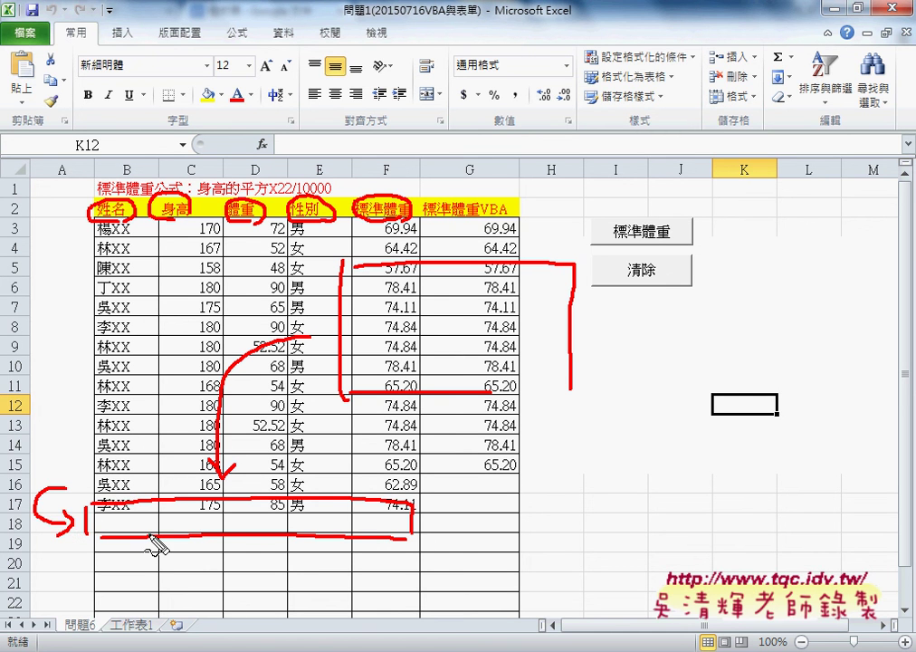
key(Escape)
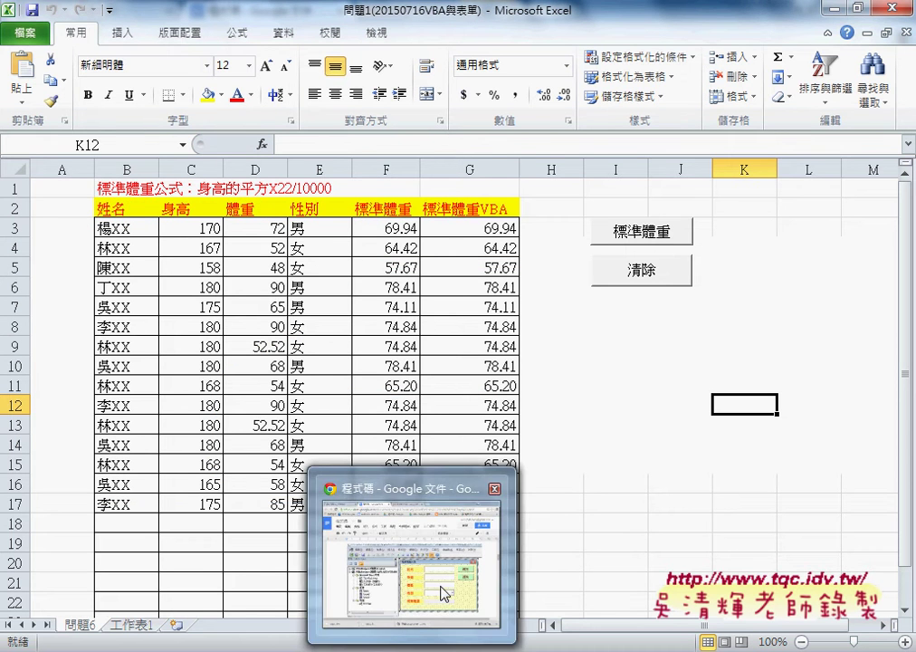
In the Google Doc, mark the home form, its 標準體重計算 title and the 姓名 input box.
click(436, 538)
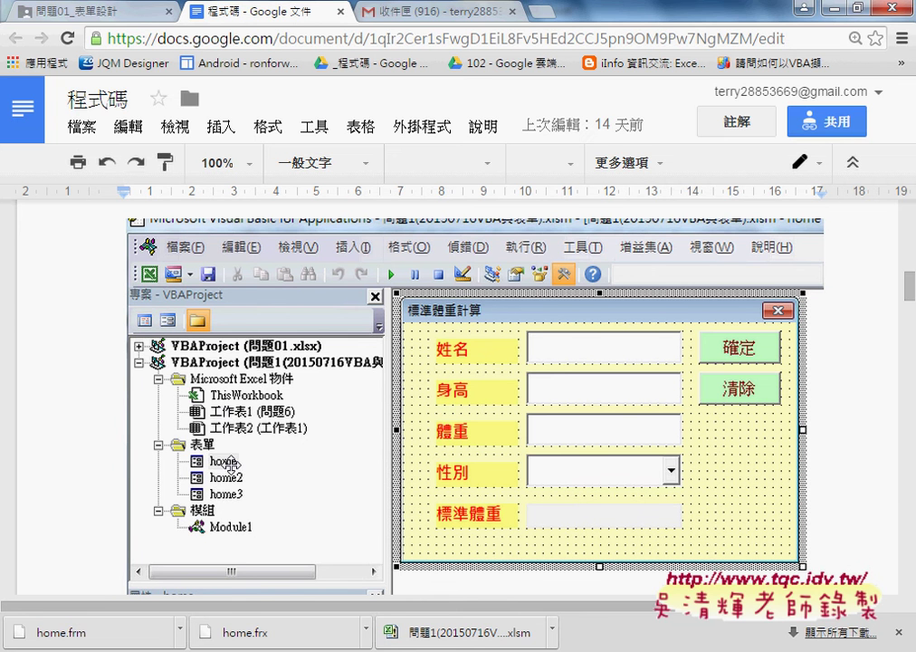
drag(237, 468, 244, 462)
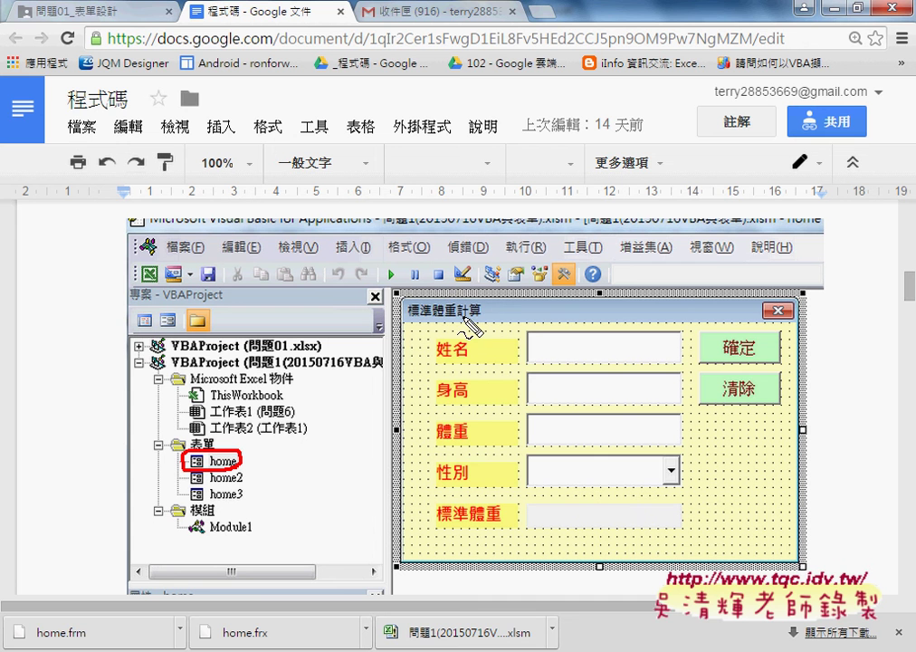
mouse_move(480, 318)
mouse_down()
mouse_move(410, 319)
mouse_move(489, 319)
mouse_up()
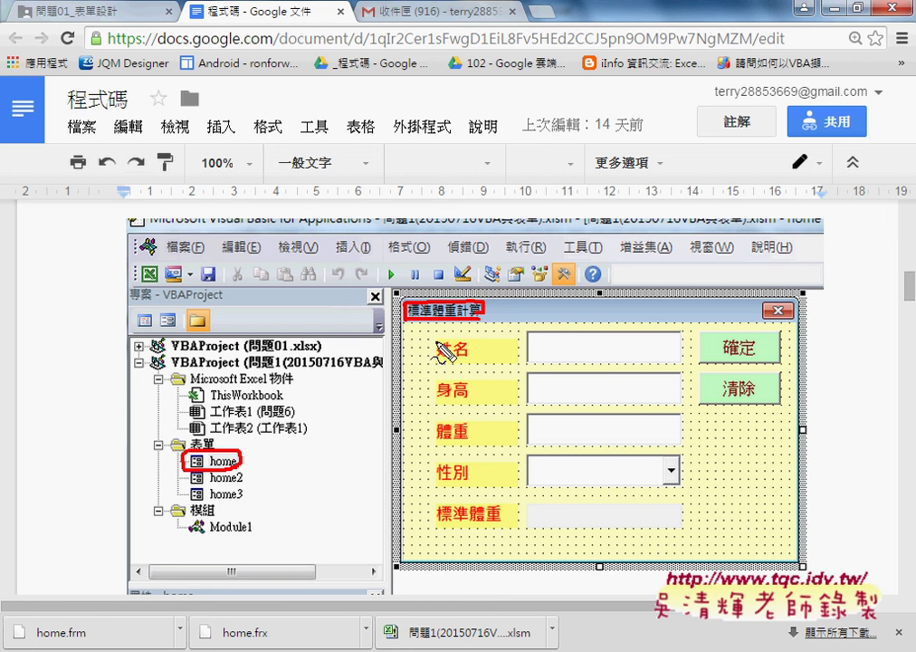
mouse_move(432, 360)
mouse_down()
mouse_move(513, 336)
mouse_move(513, 358)
mouse_up()
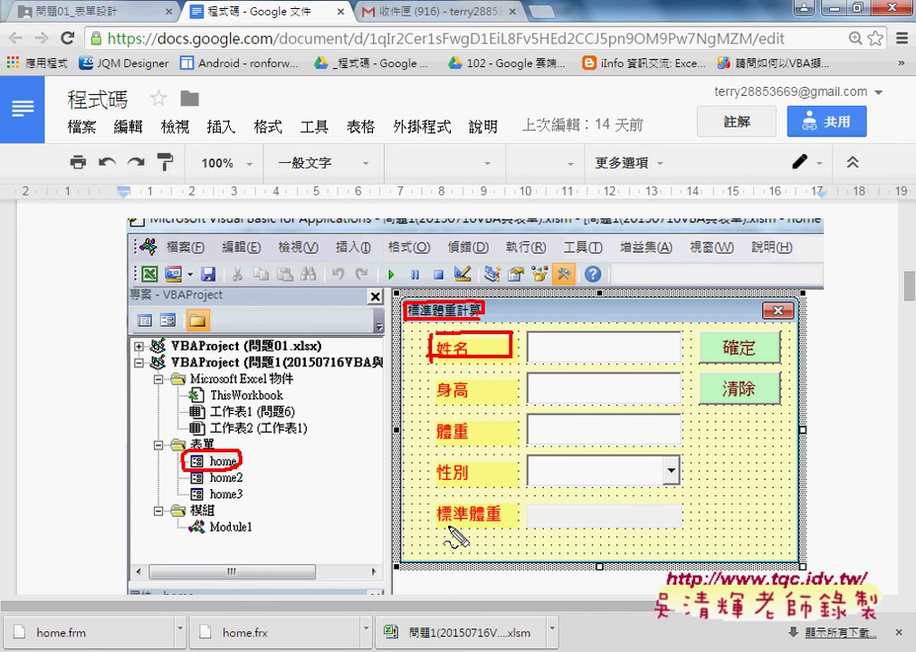
mouse_move(521, 364)
mouse_down()
mouse_move(522, 331)
mouse_move(681, 358)
mouse_up()
drag(534, 363, 679, 359)
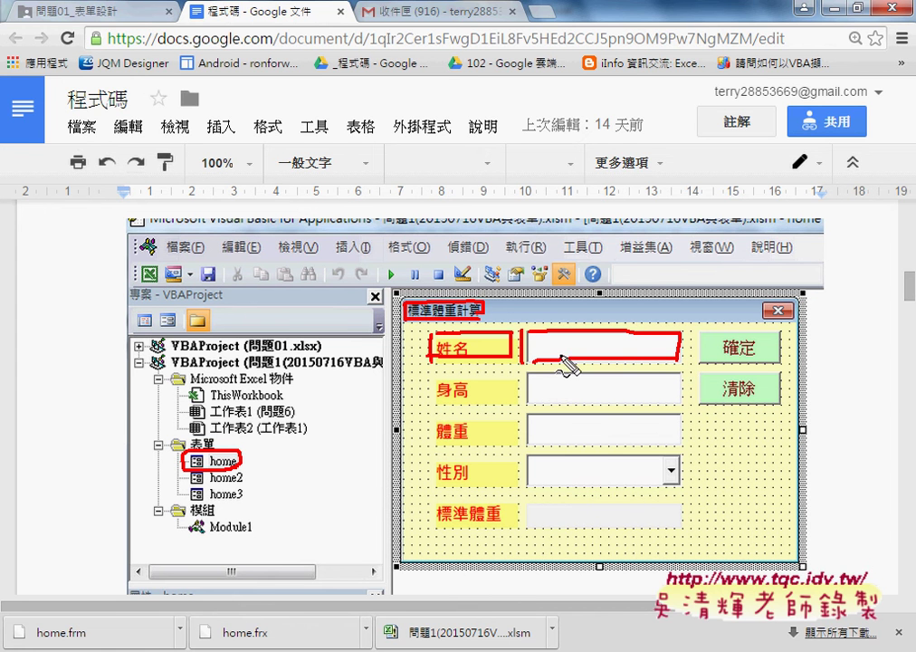
mouse_move(790, 295)
mouse_down()
mouse_move(678, 337)
mouse_move(695, 318)
mouse_up()
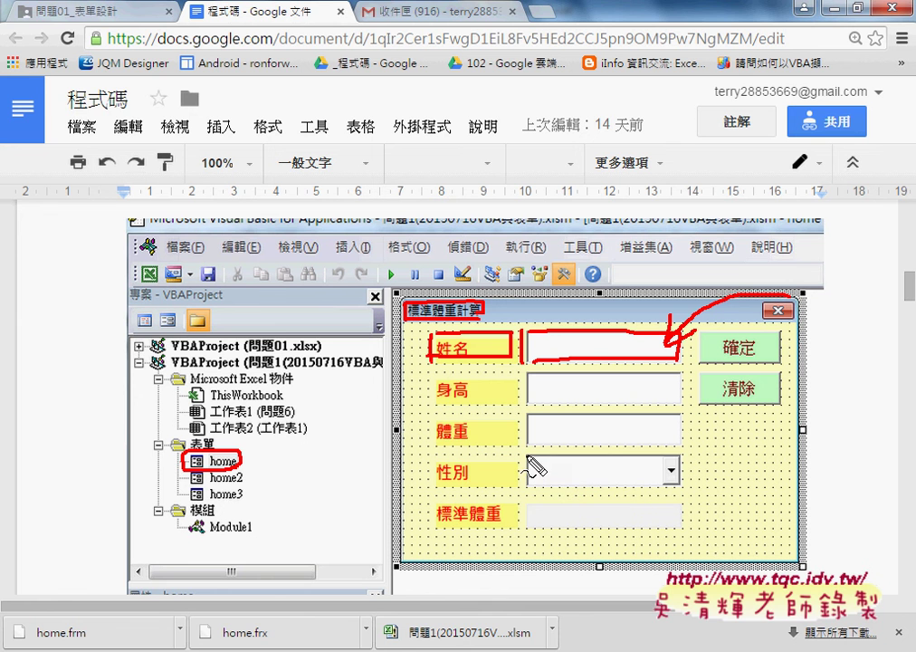
Mark the 性別 choice box, 標準體重 result box and 確定 button, then clear the ink.
drag(534, 464, 665, 494)
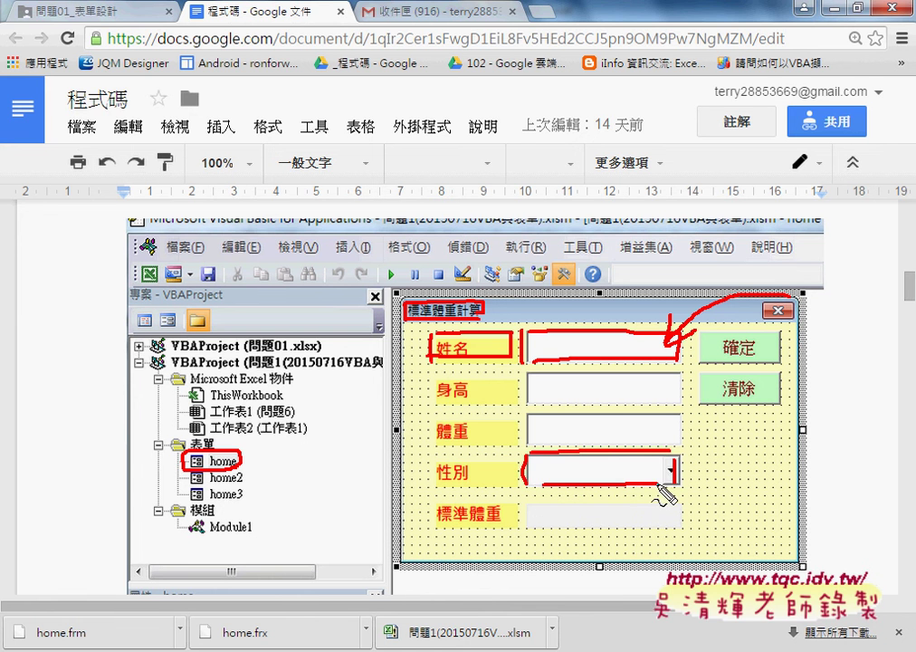
mouse_move(527, 502)
mouse_down()
mouse_move(526, 525)
mouse_move(688, 498)
mouse_move(683, 527)
mouse_up()
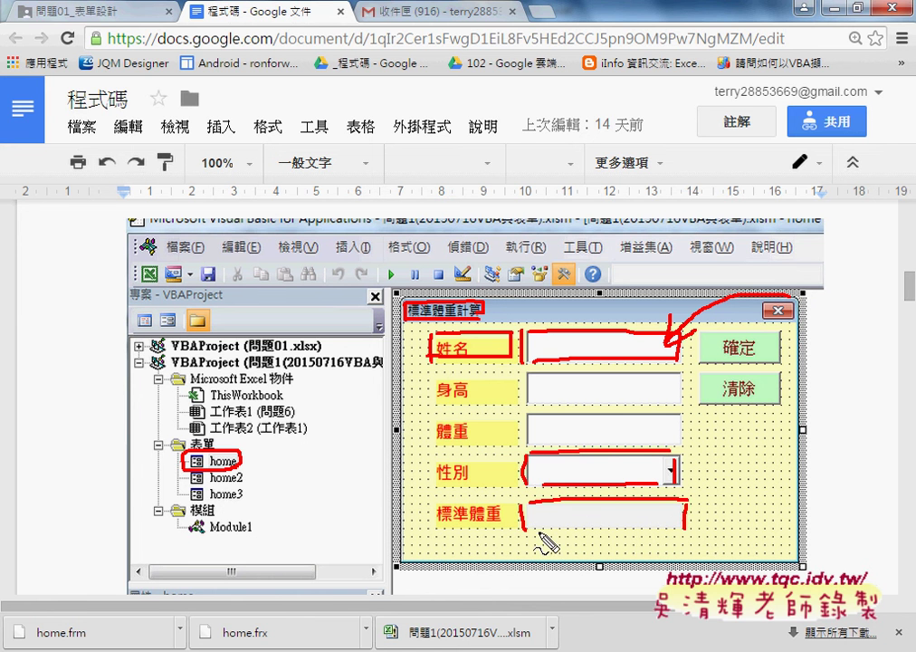
drag(805, 493, 695, 513)
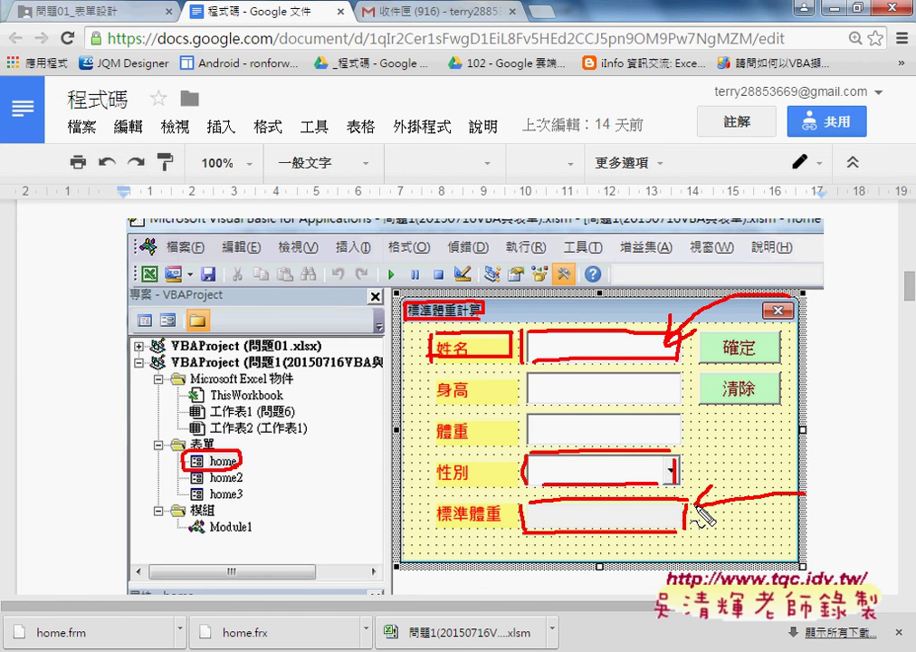
mouse_move(702, 360)
mouse_down()
mouse_move(776, 335)
mouse_move(703, 361)
mouse_move(709, 373)
mouse_move(779, 398)
mouse_move(711, 400)
mouse_up()
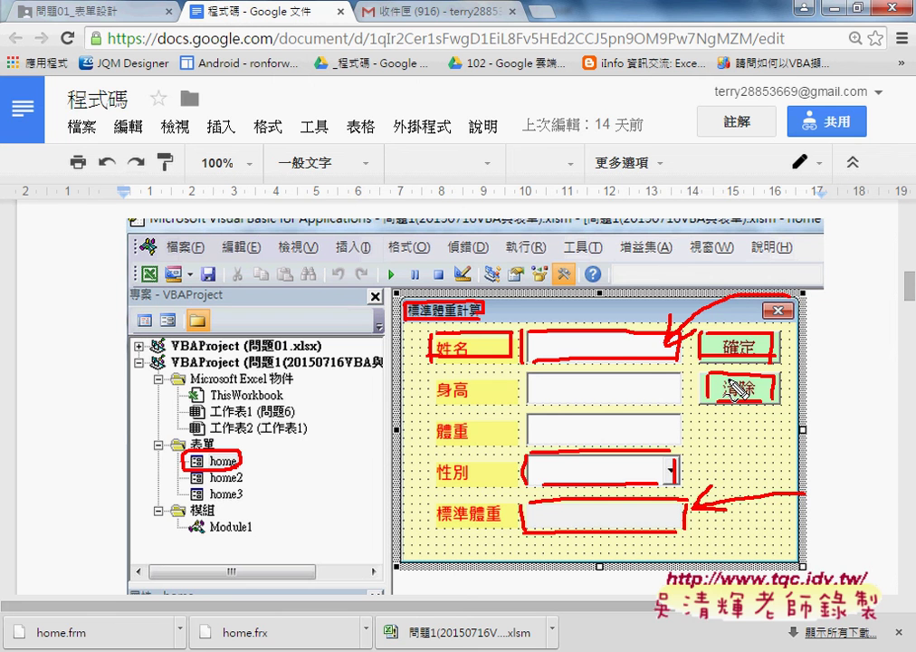
key(Escape)
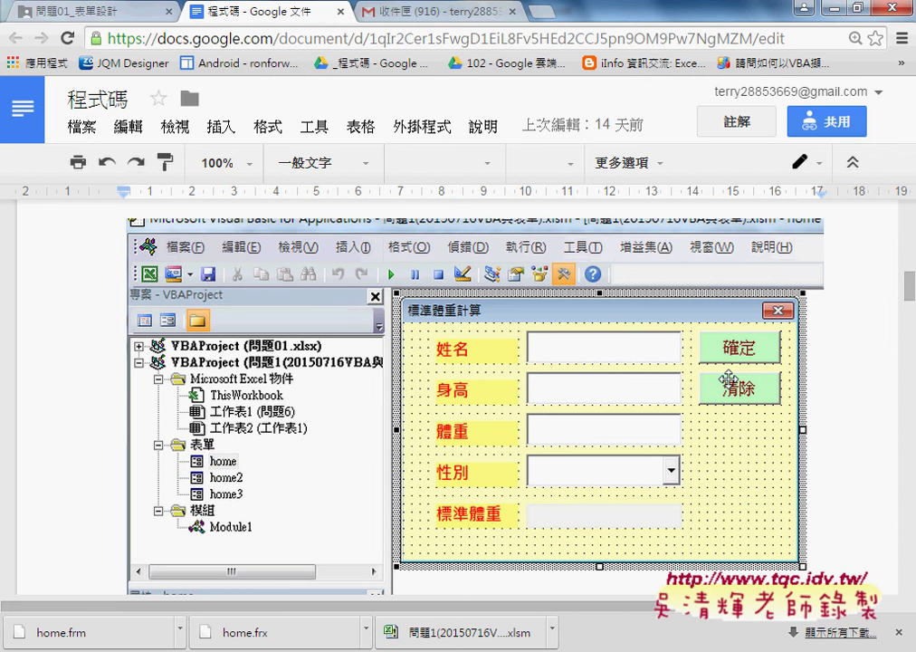
Bring UserForm_Activate into view and select the lines adding 女 and 男 to myD.
scroll(715, 385, down, 2)
scroll(706, 389, down, 1)
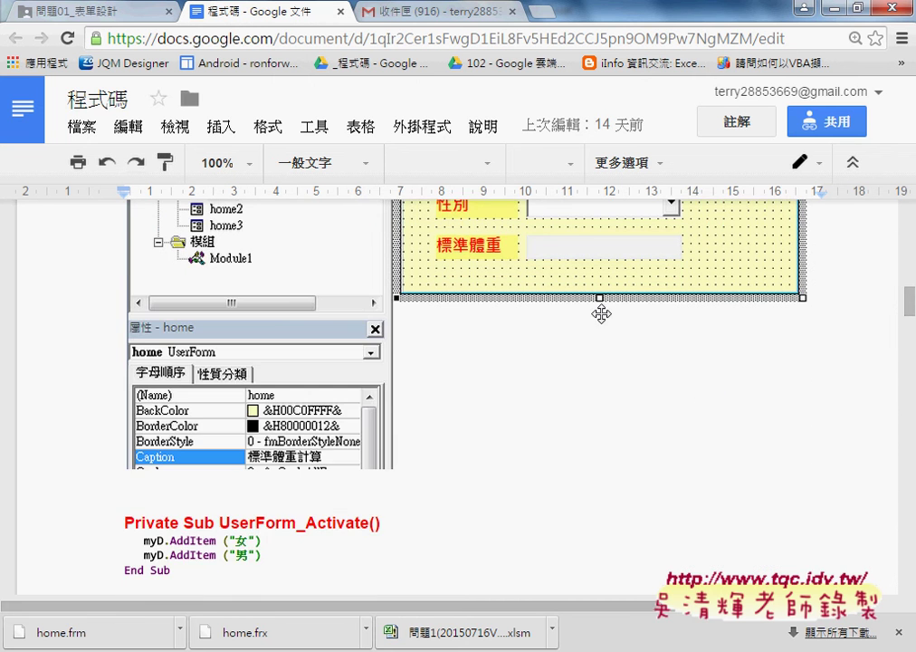
scroll(601, 313, up, 1)
scroll(615, 320, down, 2)
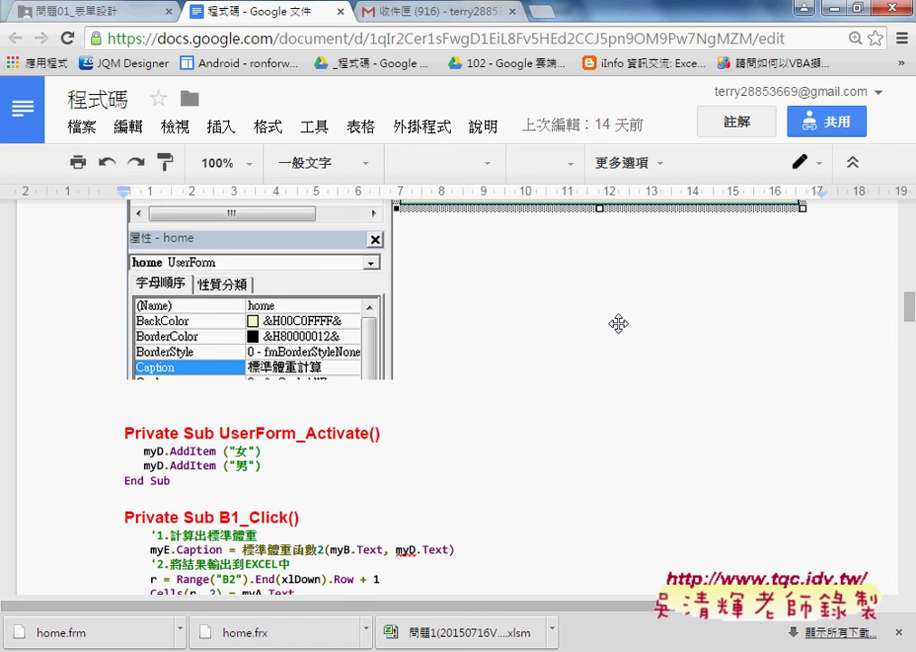
scroll(618, 323, down, 1)
mouse_move(265, 376)
mouse_down()
mouse_move(140, 374)
mouse_move(119, 363)
mouse_up()
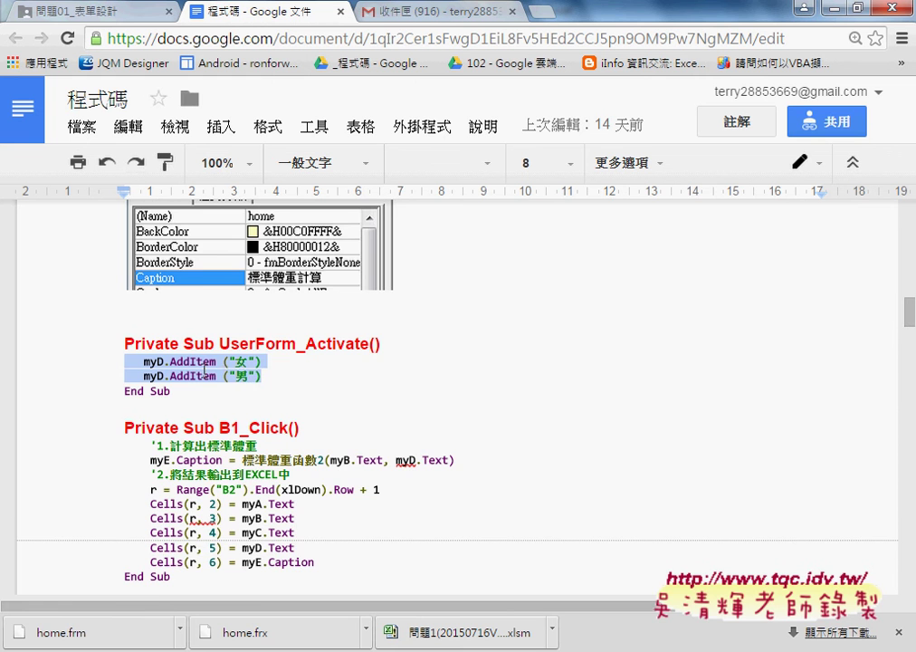
Label the form's 性別 box as myD, then select Activate in the event name.
scroll(206, 367, up, 1)
scroll(302, 363, up, 2)
scroll(468, 330, up, 1)
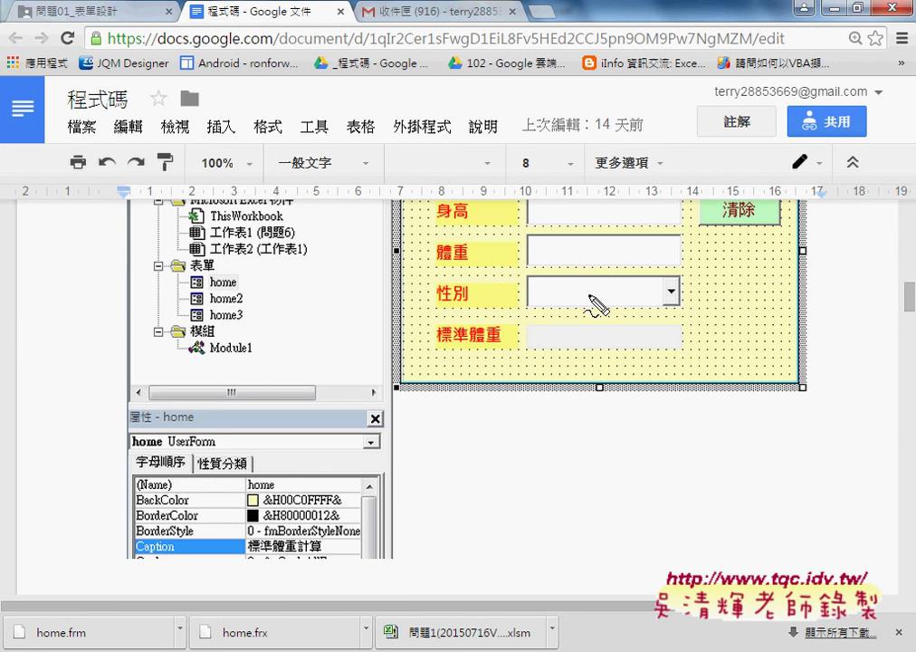
mouse_move(549, 291)
mouse_down()
mouse_move(580, 299)
mouse_move(574, 316)
mouse_move(593, 270)
mouse_move(598, 295)
mouse_move(620, 295)
mouse_up()
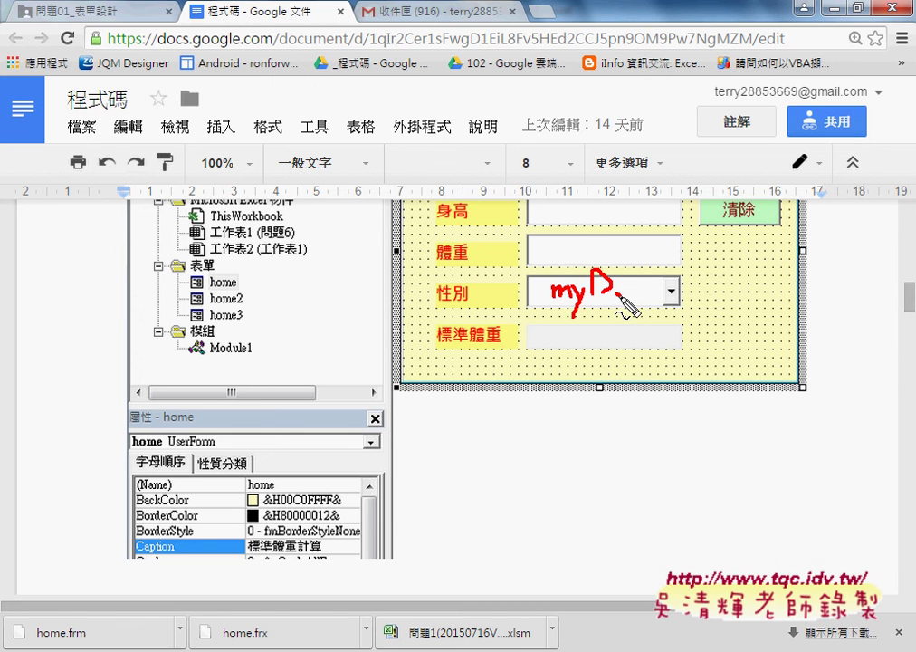
key(Escape)
scroll(620, 296, down, 3)
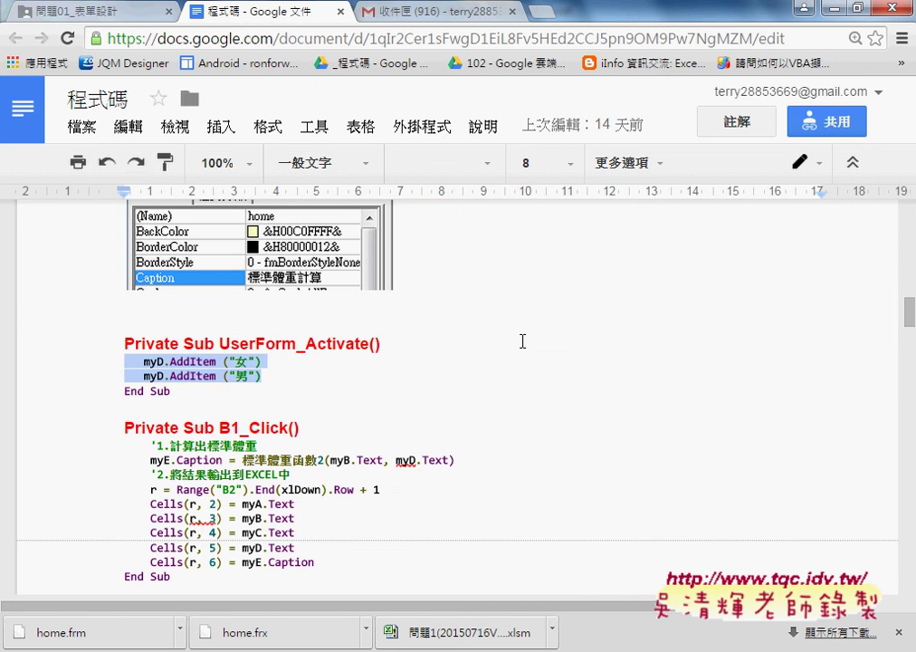
drag(306, 344, 368, 343)
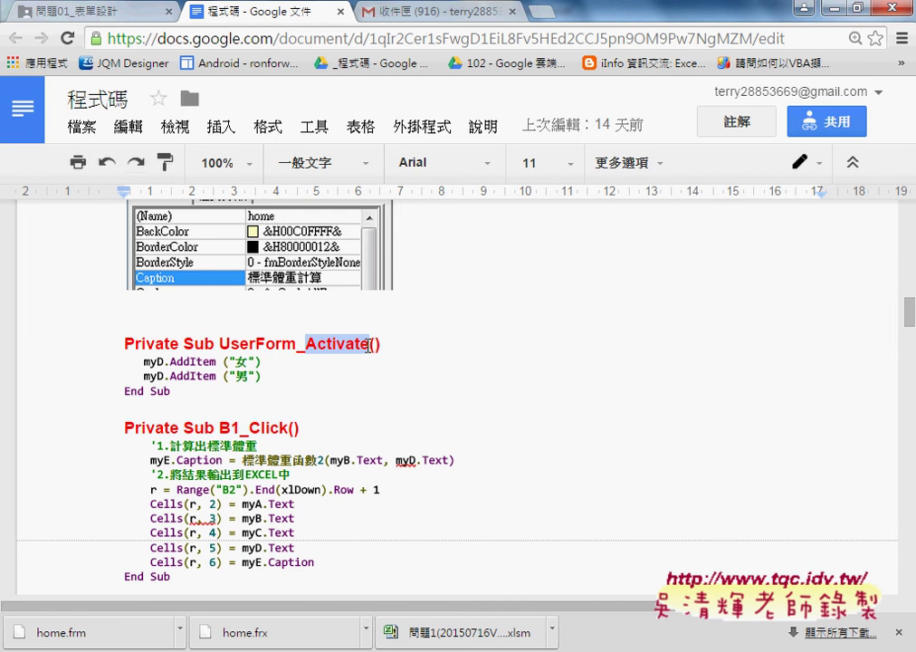
Select the 標準體重 function call and the empty string compared with myA.Text.
scroll(367, 344, down, 1)
scroll(368, 344, down, 1)
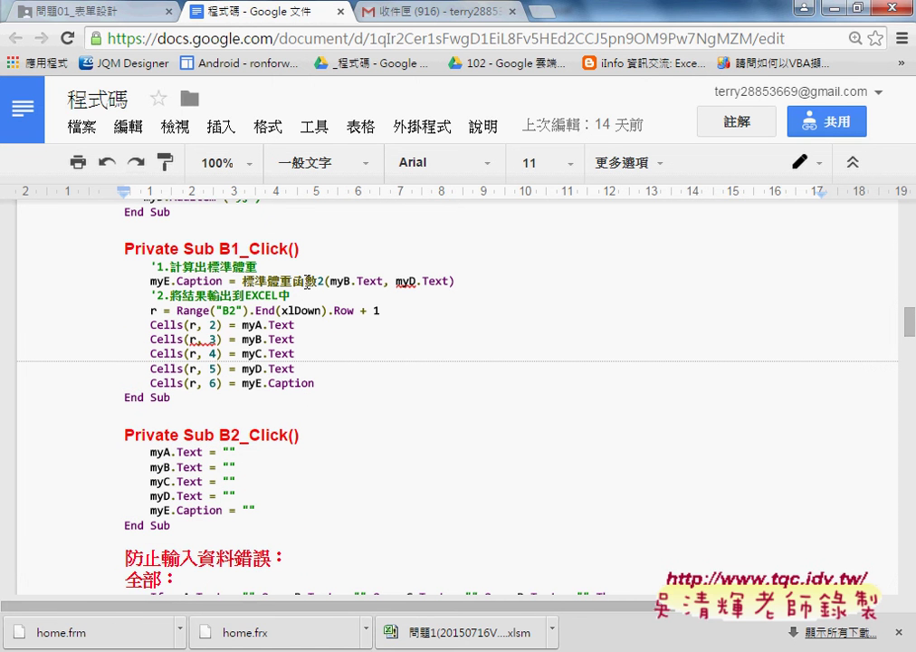
drag(242, 281, 325, 284)
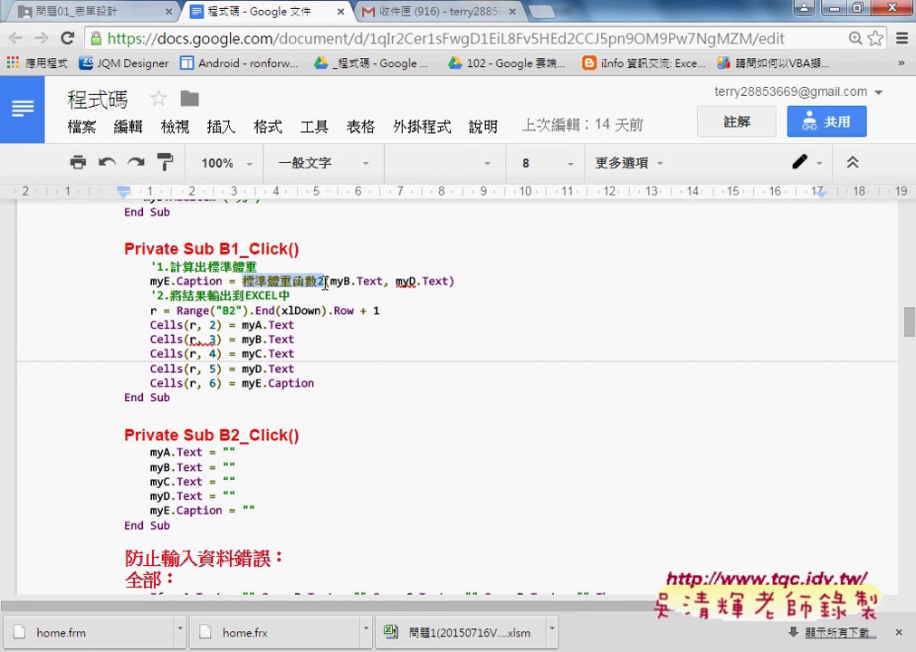
scroll(325, 283, down, 2)
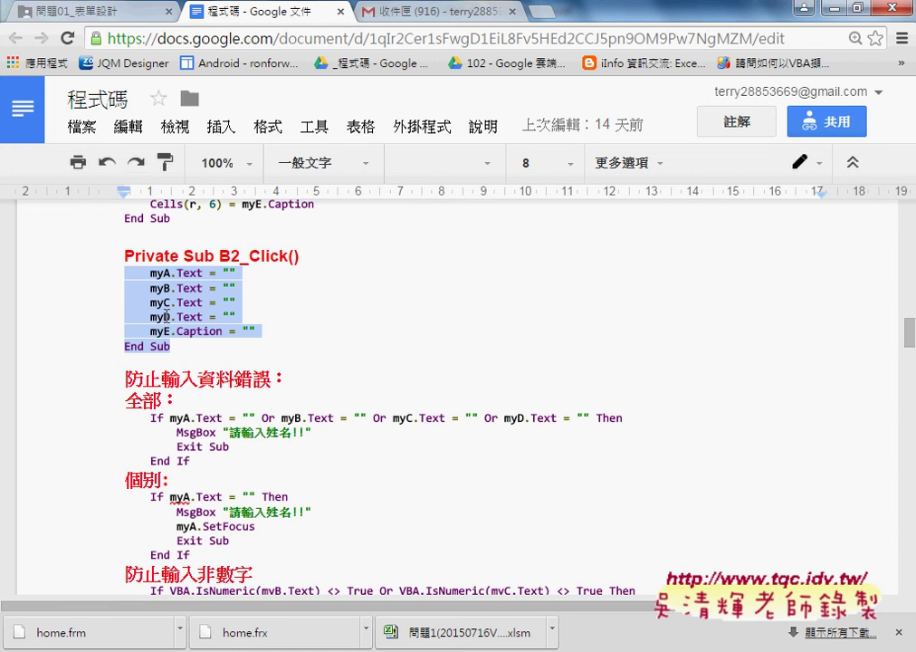
scroll(154, 316, down, 1)
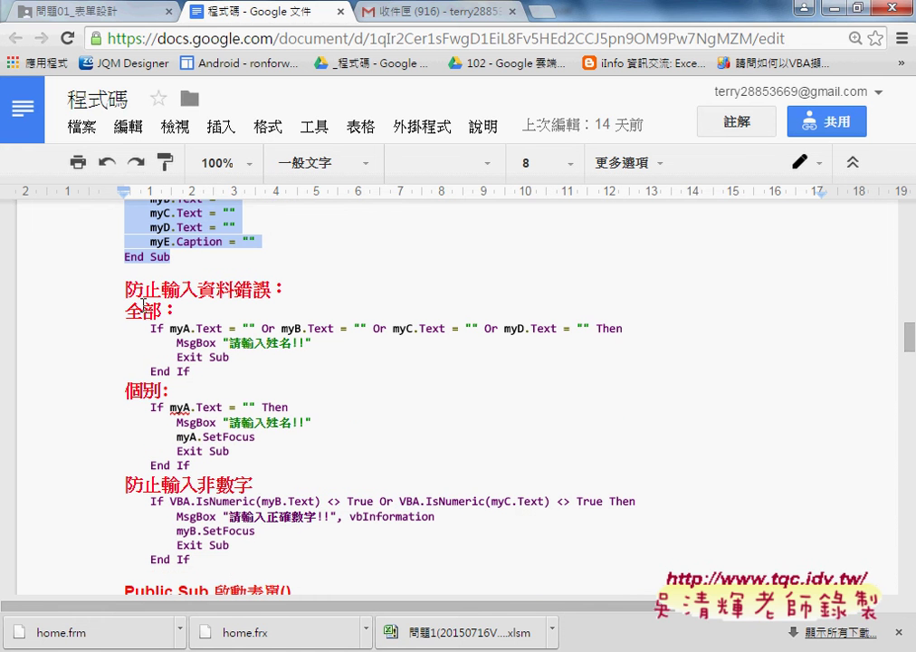
double_click(248, 327)
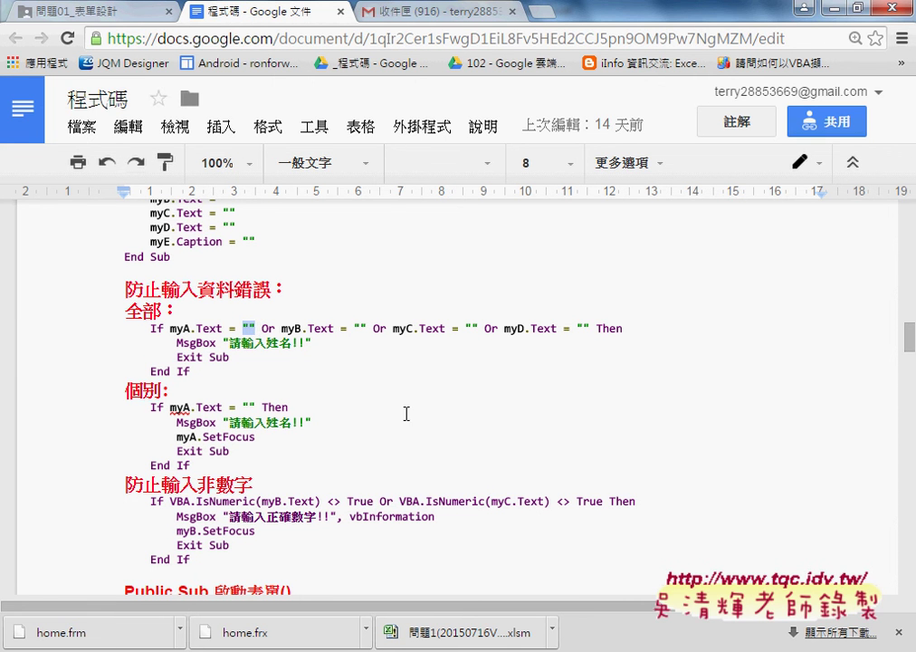
Highlight the home.Show line with an arrow toward the SQL notes, then switch to Excel.
scroll(406, 414, down, 1)
scroll(407, 414, down, 1)
scroll(408, 415, down, 1)
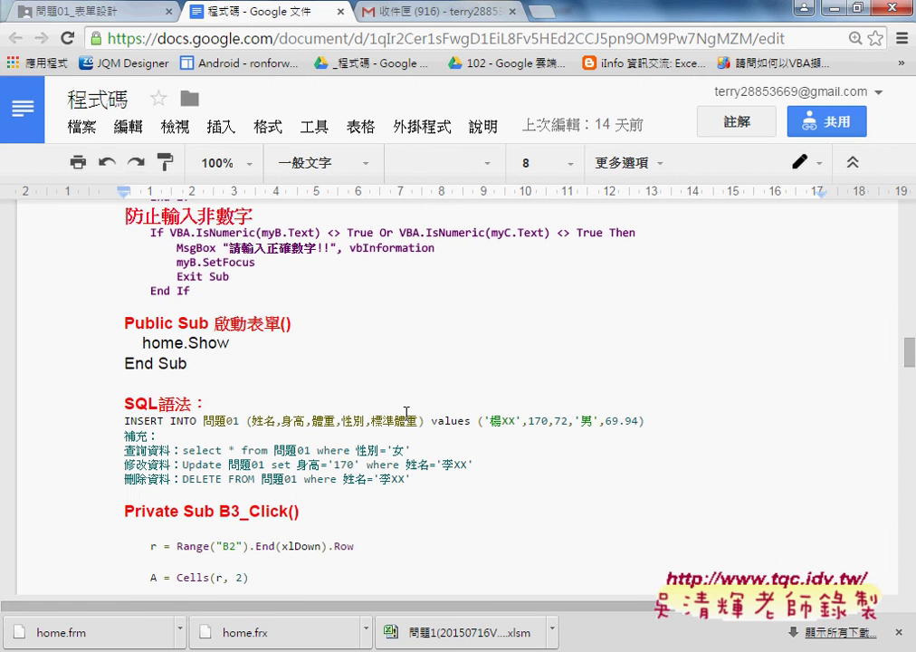
drag(242, 343, 141, 343)
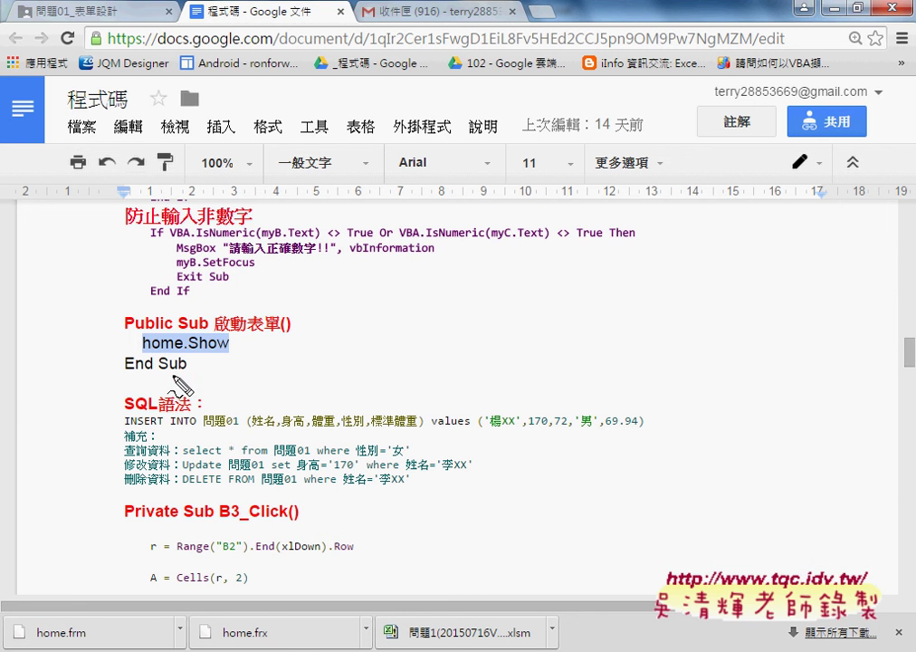
drag(165, 378, 375, 393)
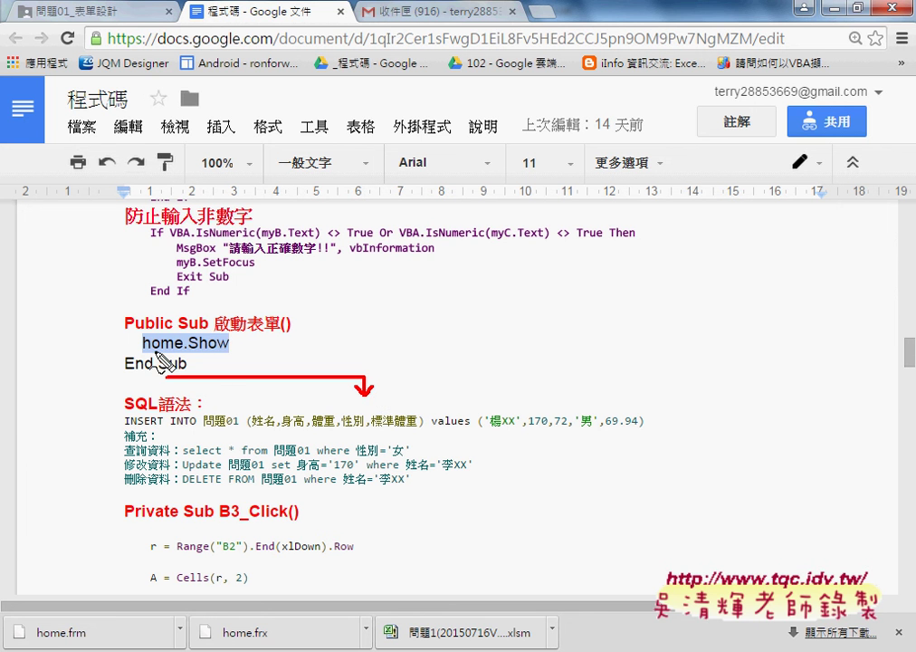
drag(149, 349, 214, 344)
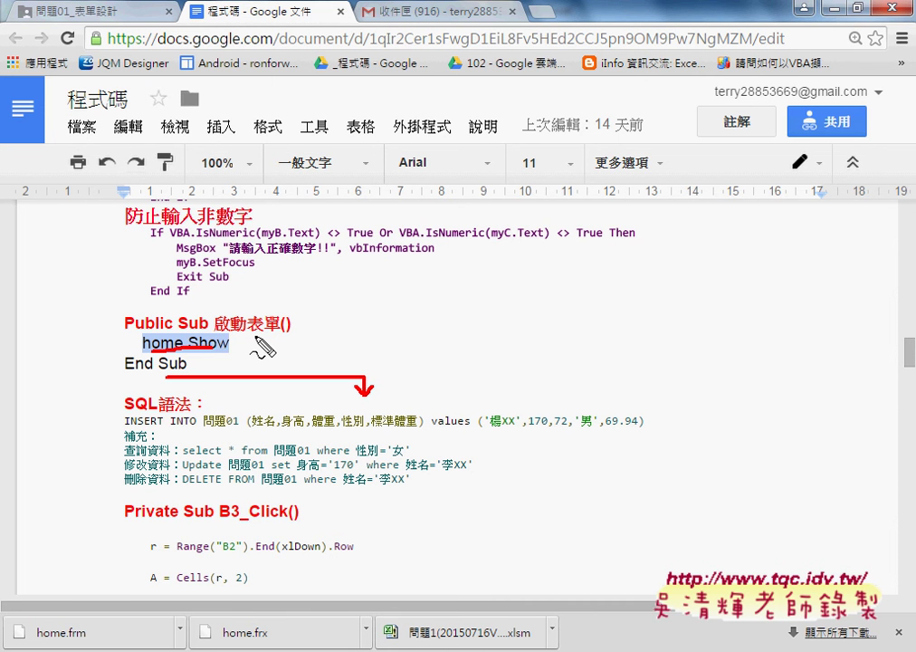
key(Escape)
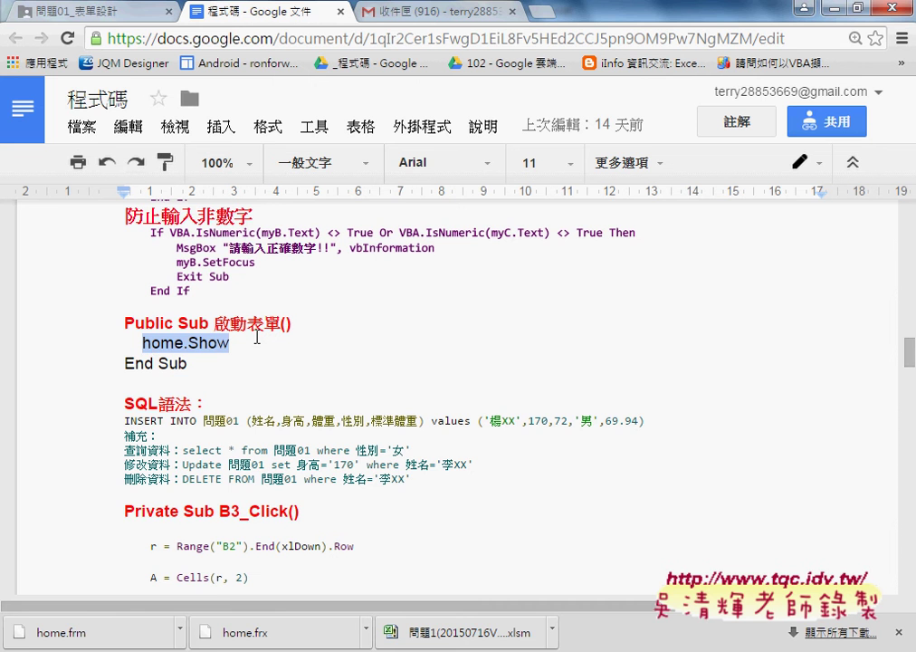
key(alt+Tab)
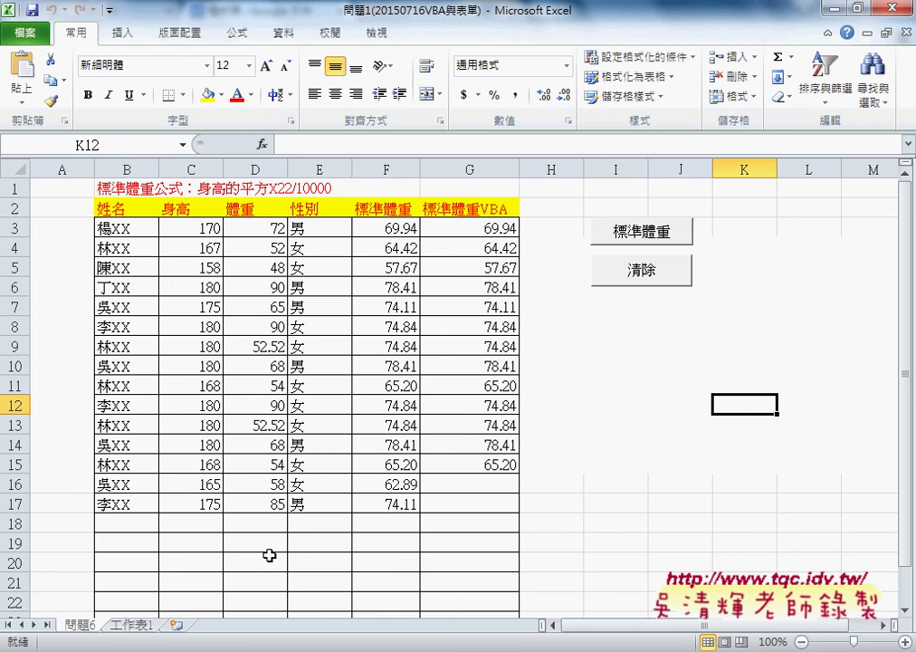
Delete the VBA standard weights in G3:G15, then select the table B2:F17.
drag(116, 228, 370, 505)
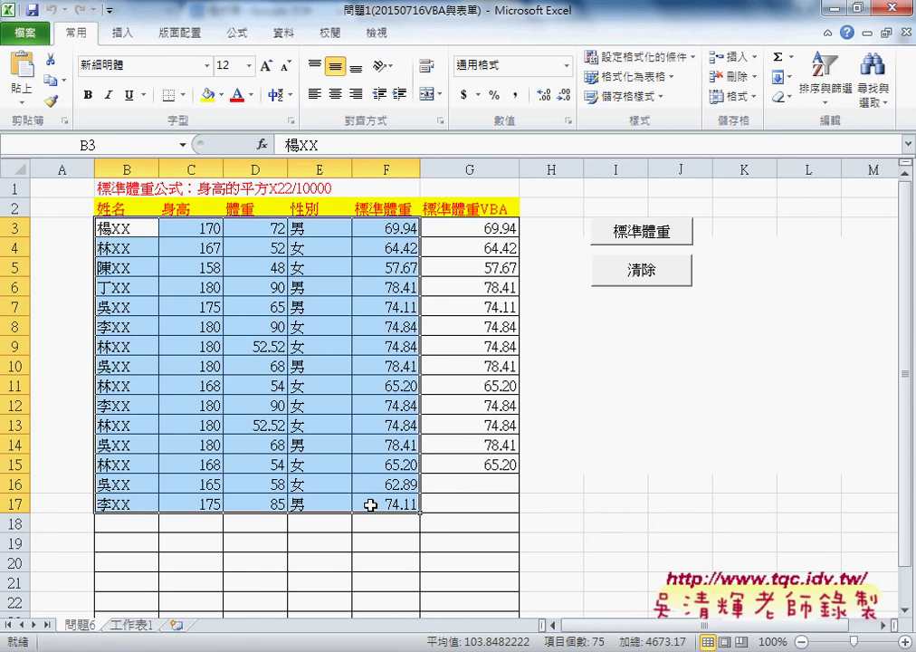
click(470, 166)
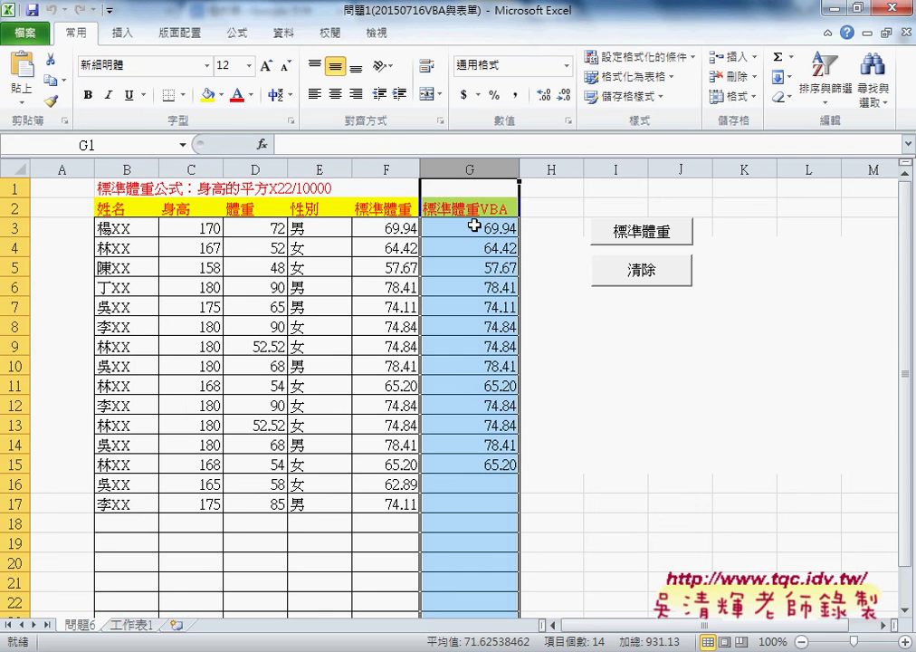
drag(473, 225, 473, 460)
key(Delete)
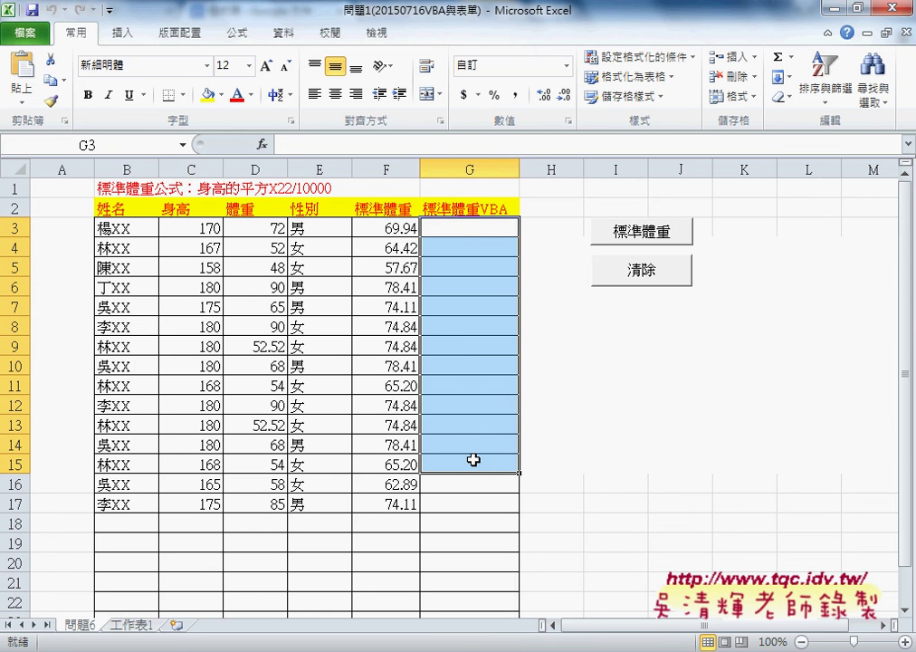
mouse_move(127, 207)
mouse_down()
mouse_move(148, 420)
mouse_move(388, 509)
mouse_up()
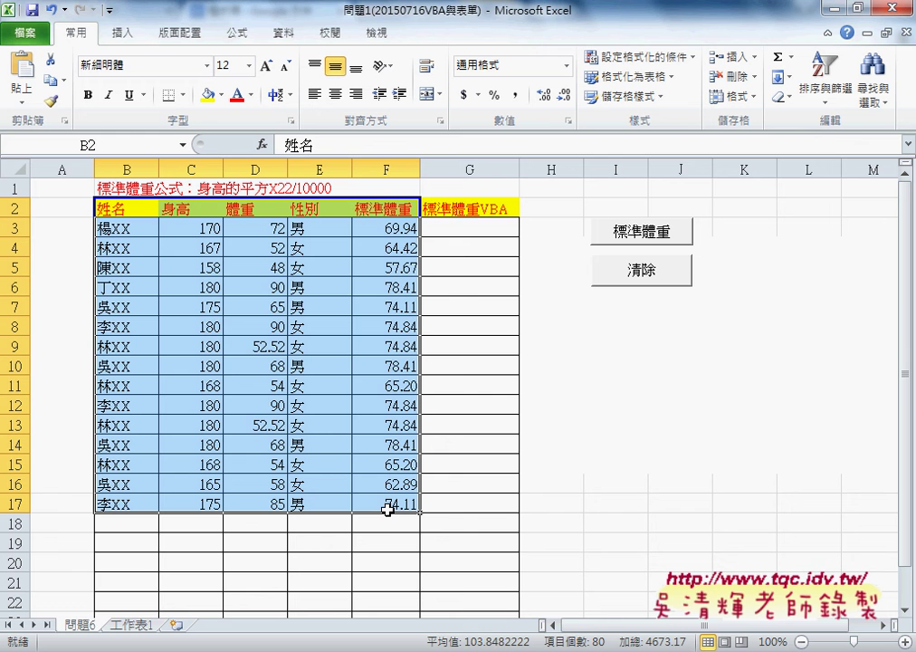
Sketch the table flowing into a database cylinder, with other users' arrows also feeding it.
mouse_move(333, 534)
mouse_down()
mouse_move(256, 547)
mouse_move(435, 376)
mouse_move(381, 489)
mouse_up()
mouse_move(453, 409)
mouse_down()
mouse_move(594, 408)
mouse_move(584, 418)
mouse_up()
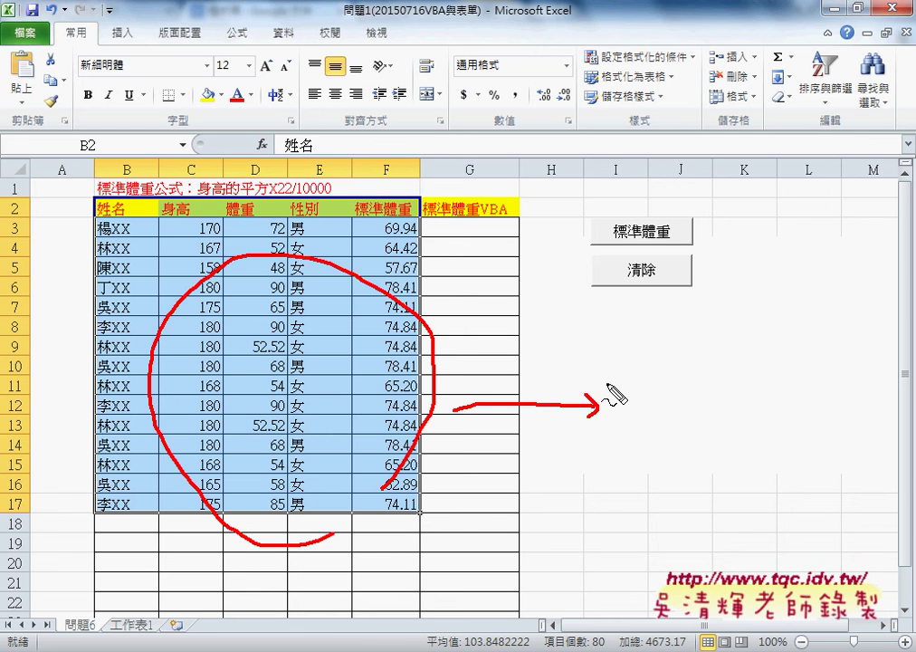
mouse_move(609, 378)
mouse_down()
mouse_move(609, 449)
mouse_move(638, 395)
mouse_move(663, 390)
mouse_move(664, 426)
mouse_move(612, 445)
mouse_up()
mouse_move(511, 213)
mouse_down()
mouse_move(541, 126)
mouse_move(548, 177)
mouse_up()
mouse_move(547, 186)
mouse_down()
mouse_move(563, 260)
mouse_move(597, 346)
mouse_move(622, 306)
mouse_up()
mouse_move(711, 168)
mouse_down()
mouse_move(738, 159)
mouse_move(695, 328)
mouse_move(716, 321)
mouse_up()
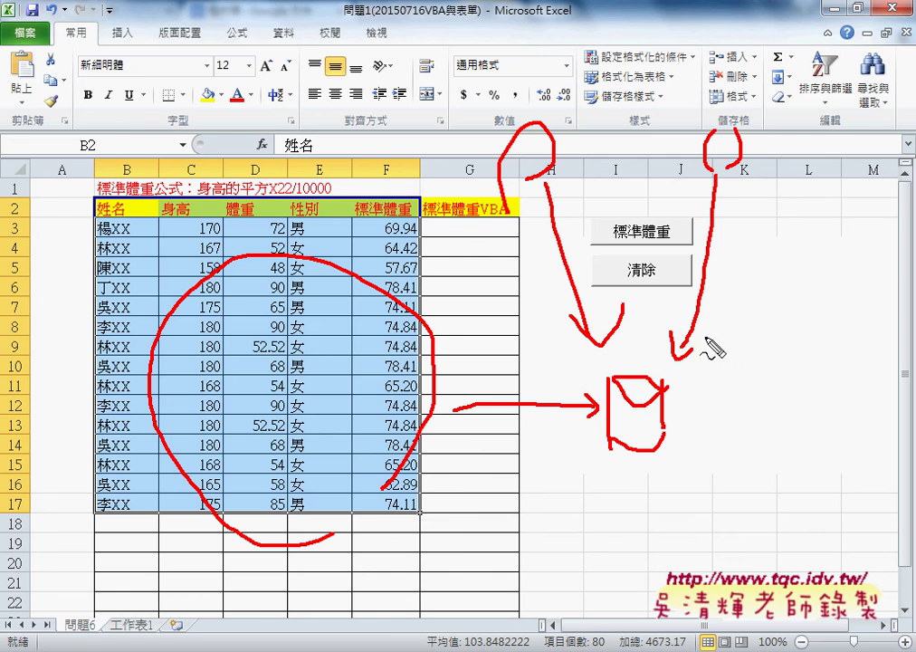
mouse_move(797, 325)
mouse_down()
mouse_move(801, 335)
mouse_move(704, 430)
mouse_move(739, 432)
mouse_up()
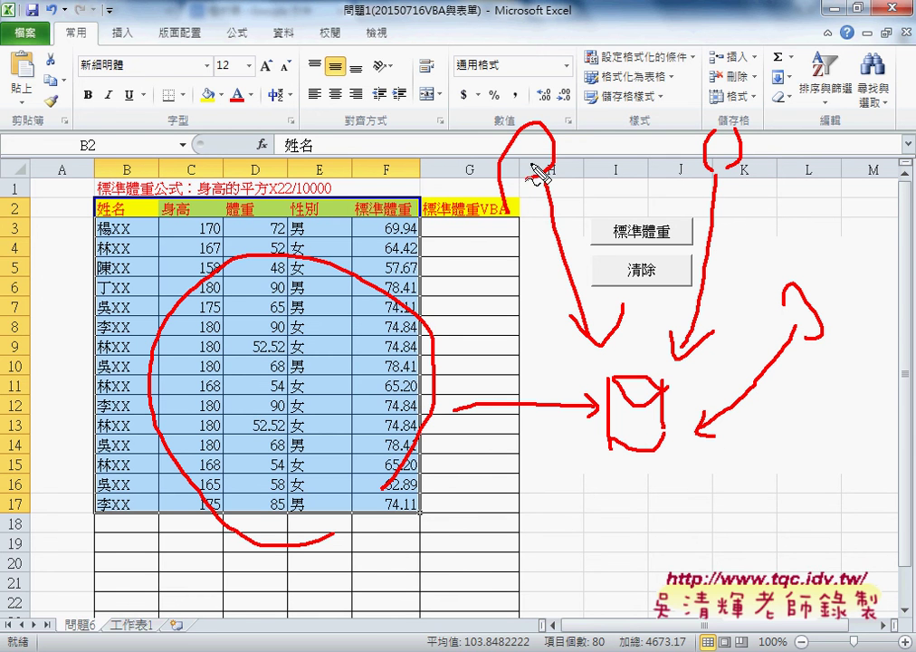
mouse_move(528, 152)
mouse_down()
mouse_move(550, 172)
mouse_move(530, 172)
mouse_up()
drag(720, 155, 727, 170)
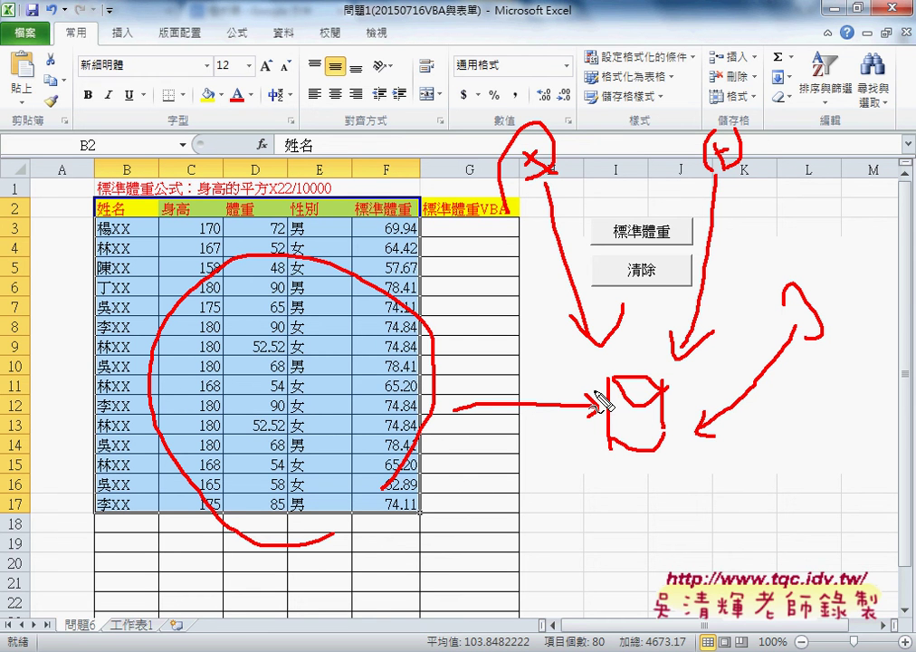
Write a boxed SQL label under the database sketch and ADO beside it.
drag(529, 494, 487, 536)
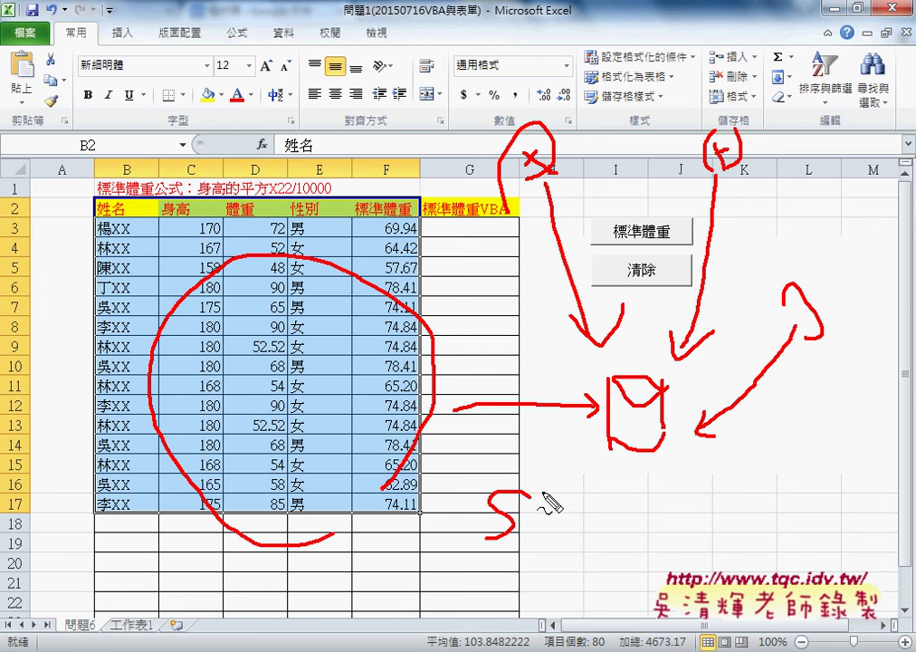
mouse_move(543, 496)
mouse_down()
mouse_move(542, 523)
mouse_move(570, 534)
mouse_up()
drag(578, 489, 601, 552)
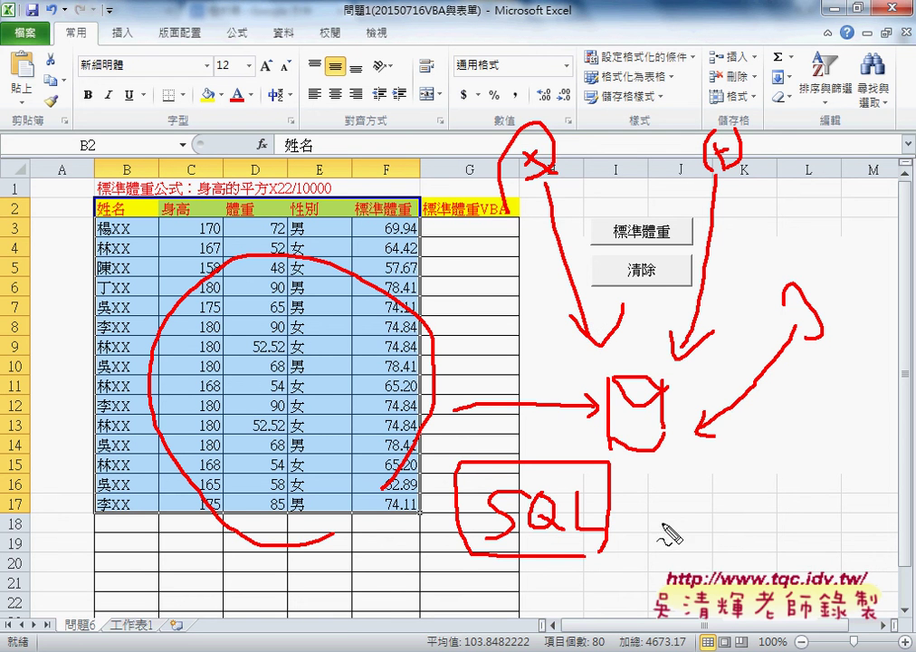
mouse_move(665, 523)
mouse_down()
mouse_move(700, 524)
mouse_move(679, 516)
mouse_move(718, 525)
mouse_move(751, 493)
mouse_up()
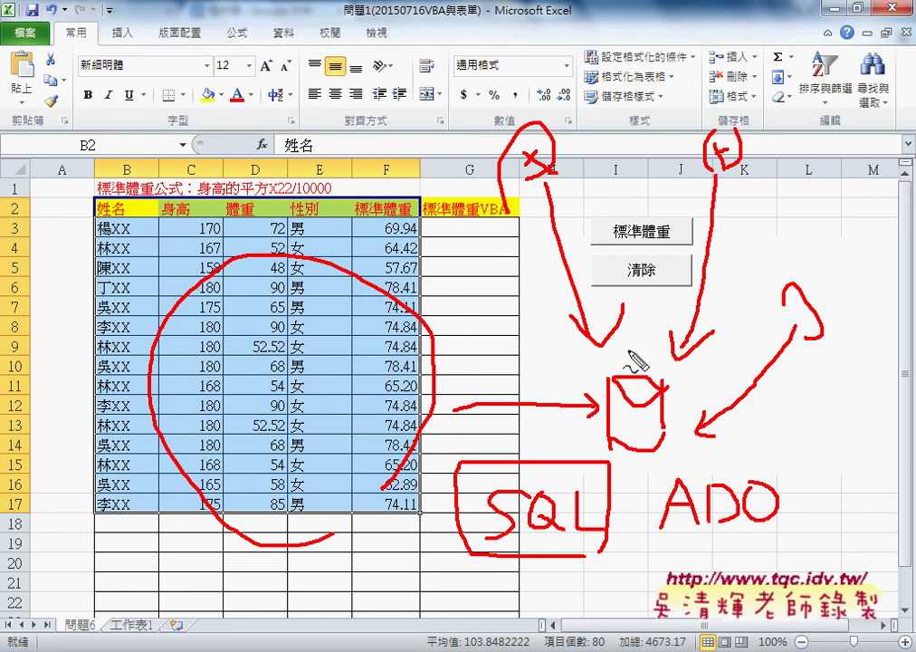
Draw an arrow from ADO to the database, X out the D9–D10 record, then clear all ink.
mouse_move(645, 468)
mouse_down()
mouse_move(646, 548)
mouse_move(712, 466)
mouse_move(802, 527)
mouse_move(652, 526)
mouse_up()
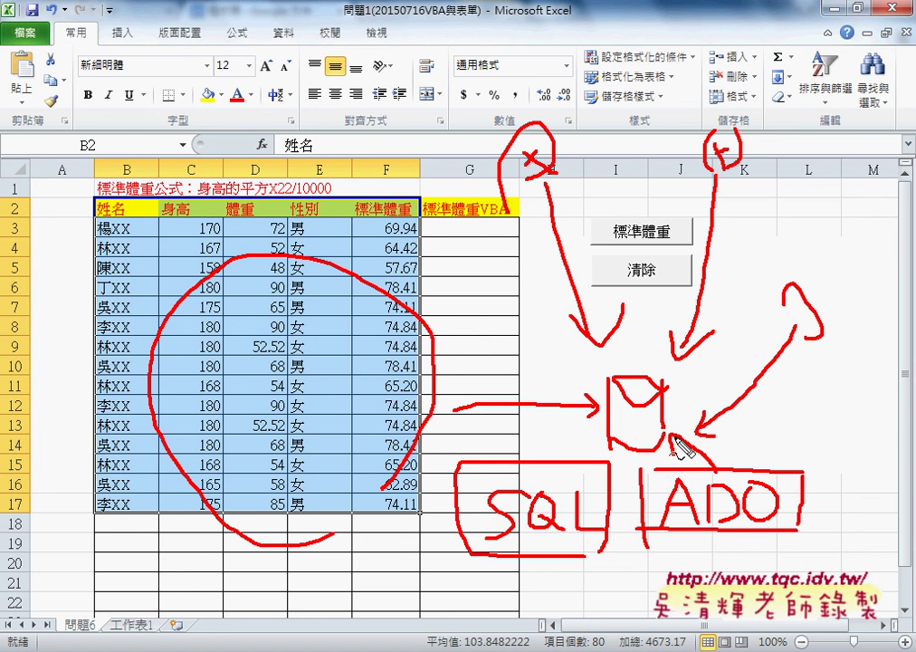
drag(310, 330, 266, 387)
drag(263, 342, 307, 375)
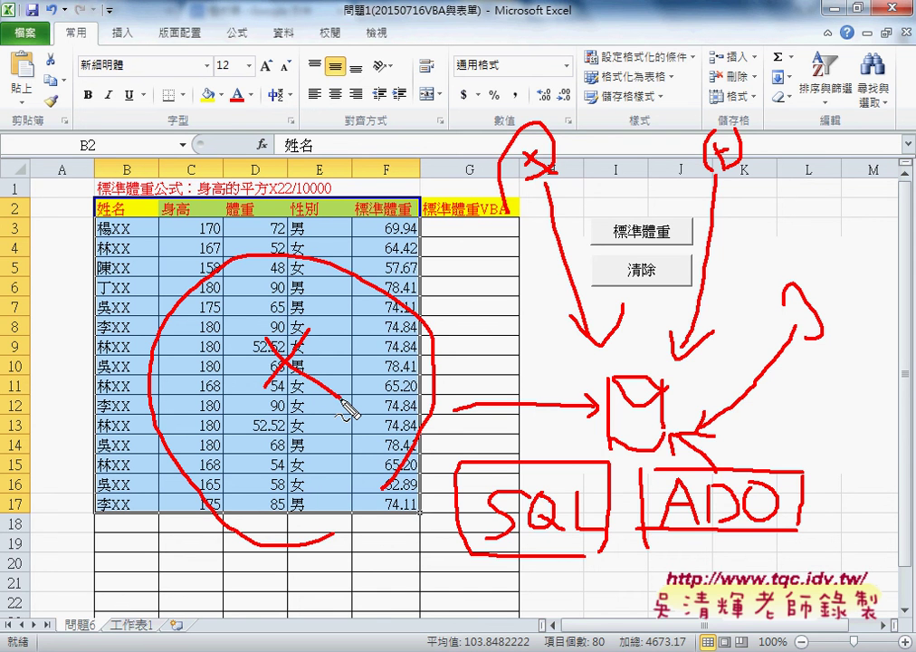
key(Escape)
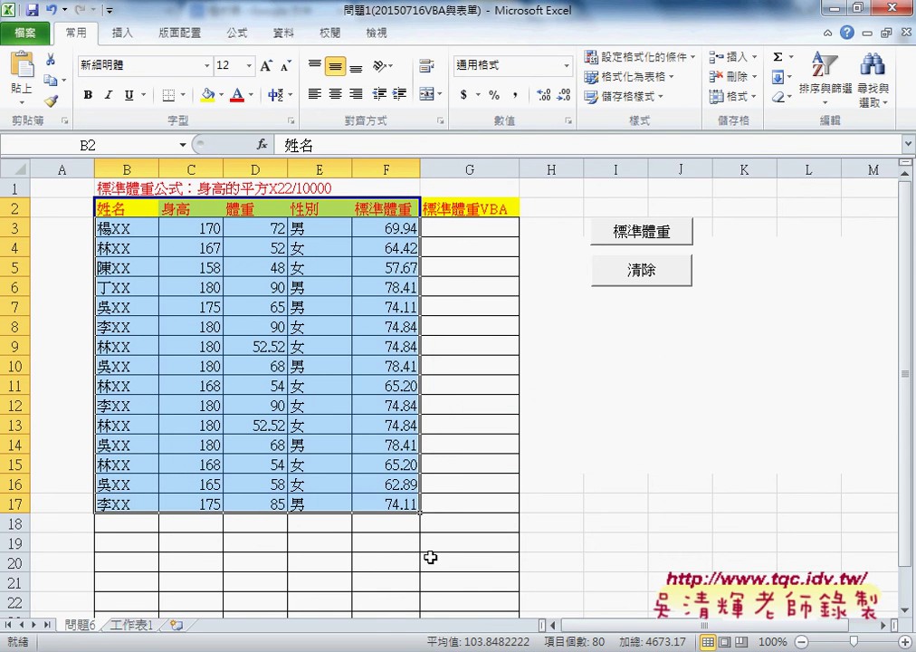
Return to the shared Drive folder, close the file preview, and enter the 完成檔 subfolder.
key(alt+Tab)
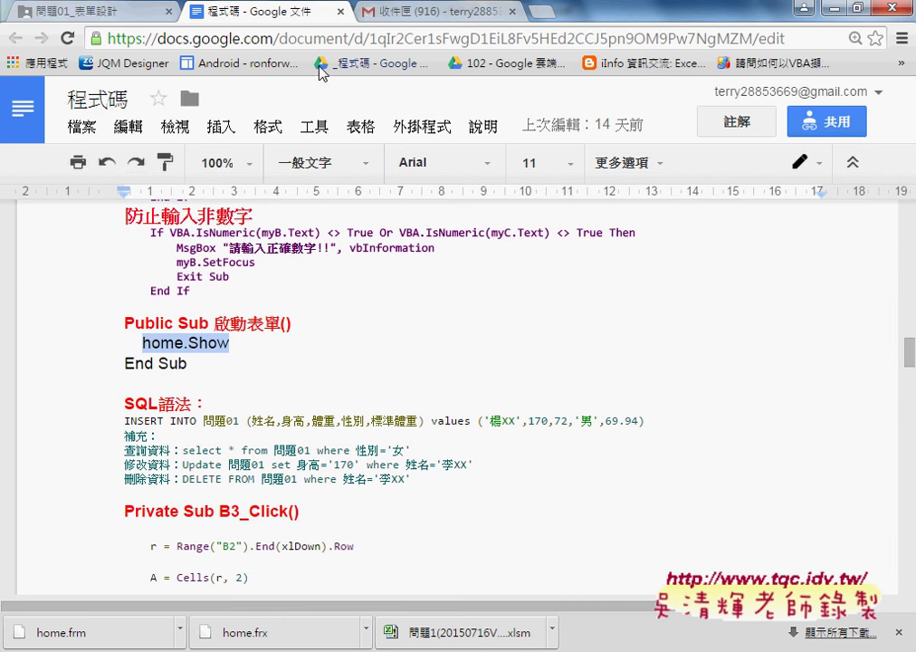
click(72, 11)
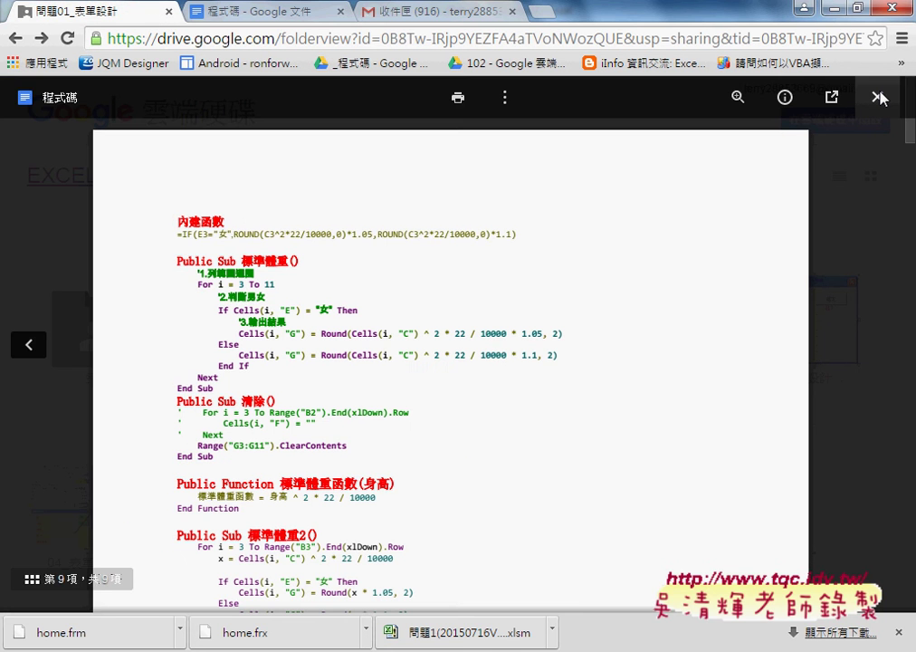
click(706, 122)
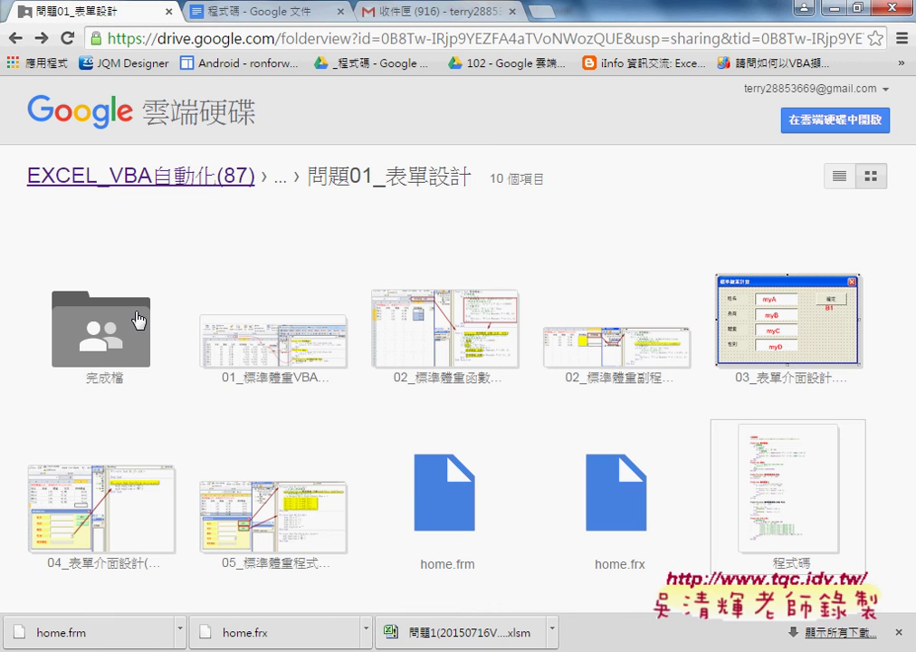
drag(306, 176, 470, 177)
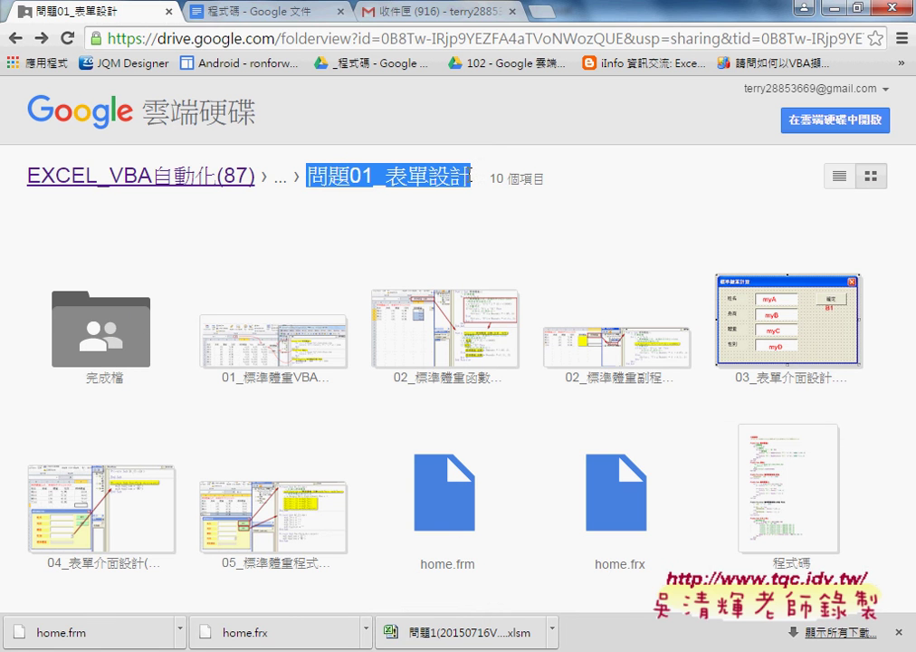
double_click(118, 342)
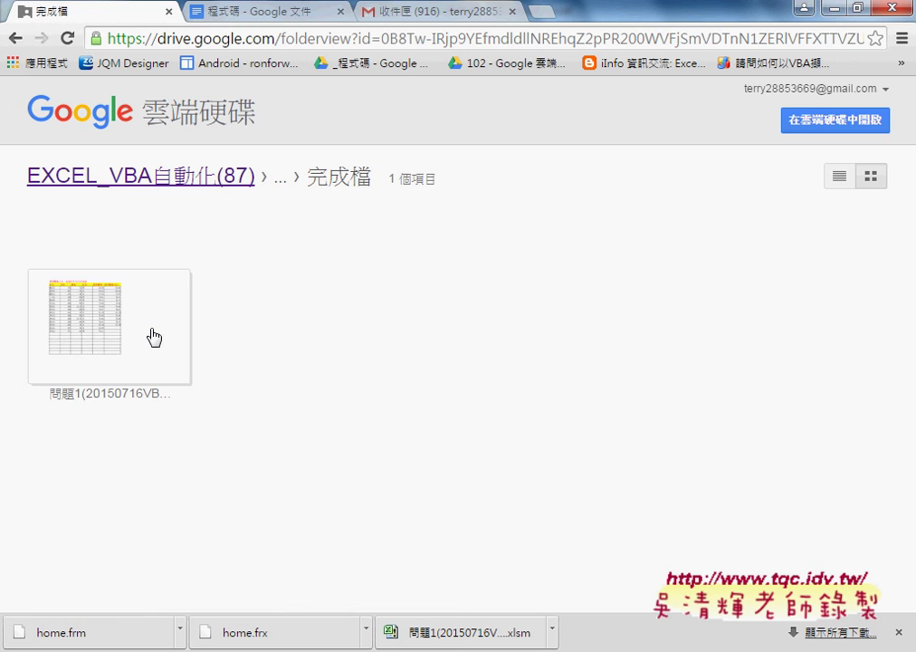
Bring the 程式碼 document forward with the cursor in the INSERT INTO column list.
click(271, 9)
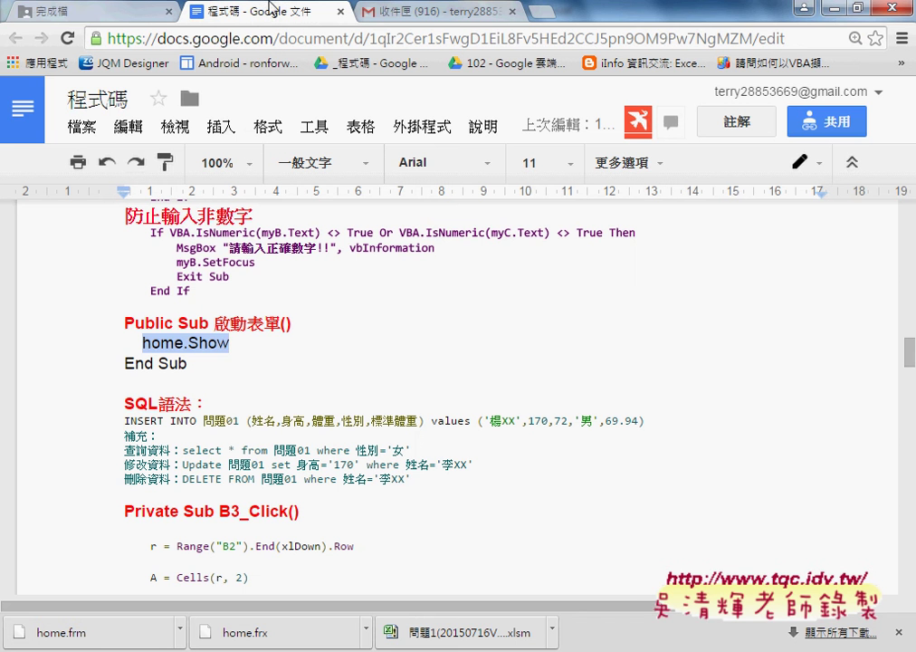
click(306, 422)
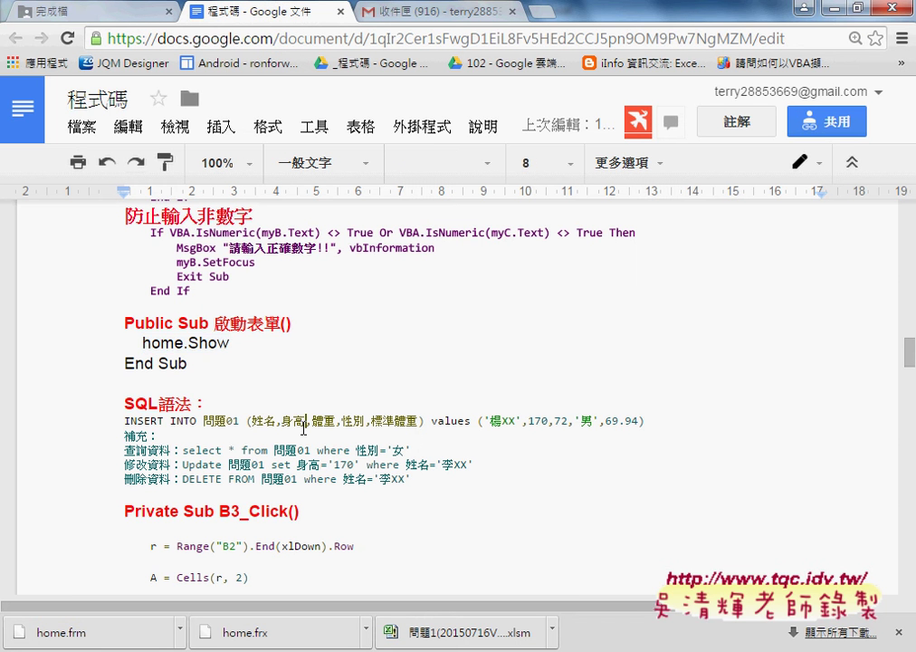